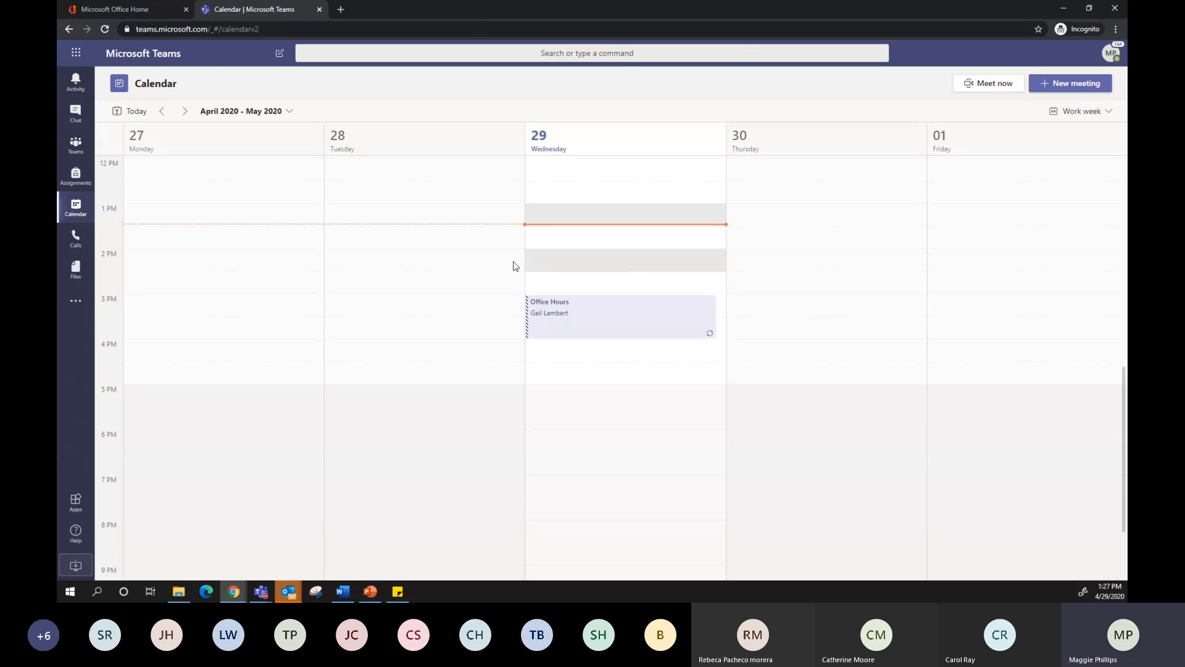
Create a new calendar meeting and title it "Virtual Office Hours for ELA"
{"action": "scroll", "coordinate": [444, 286], "scroll_direction": "up", "scroll_amount": 3}
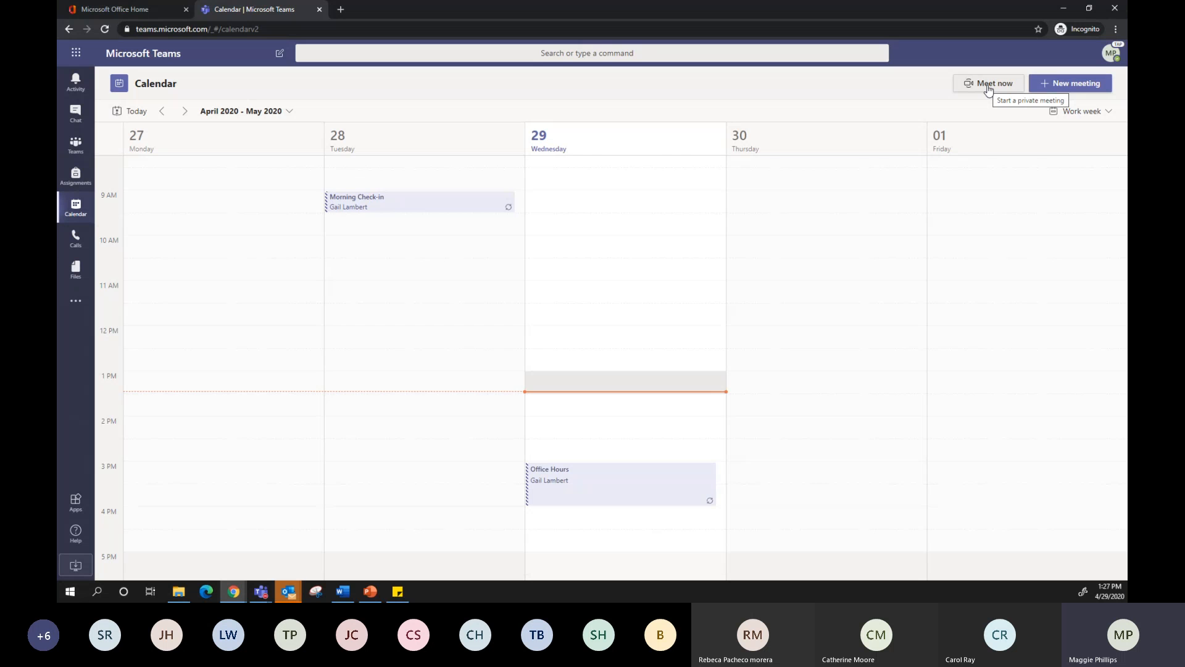
{"action": "left_click", "coordinate": [1094, 86]}
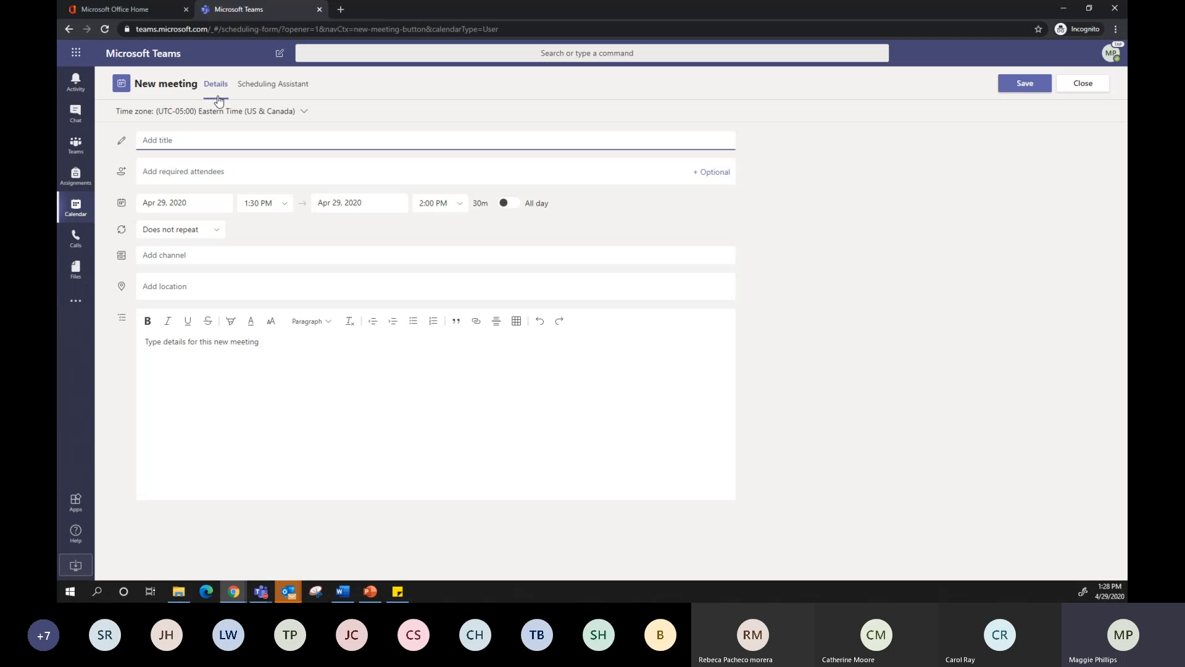
{"action": "left_click", "coordinate": [147, 143]}
{"action": "type", "text": "Virtuasl Office Hours for ELA"}
Add one colleague as a required attendee and another as an optional attendee of the meeting
{"action": "left_click", "coordinate": [180, 174]}
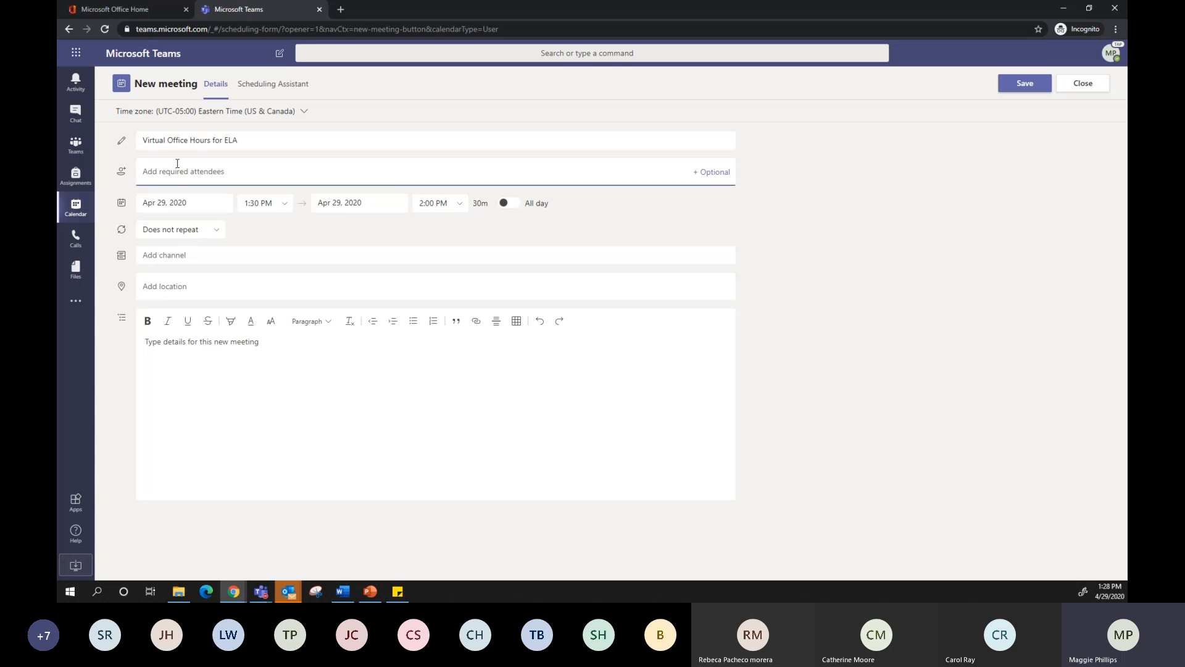
{"action": "type", "text": "gail"}
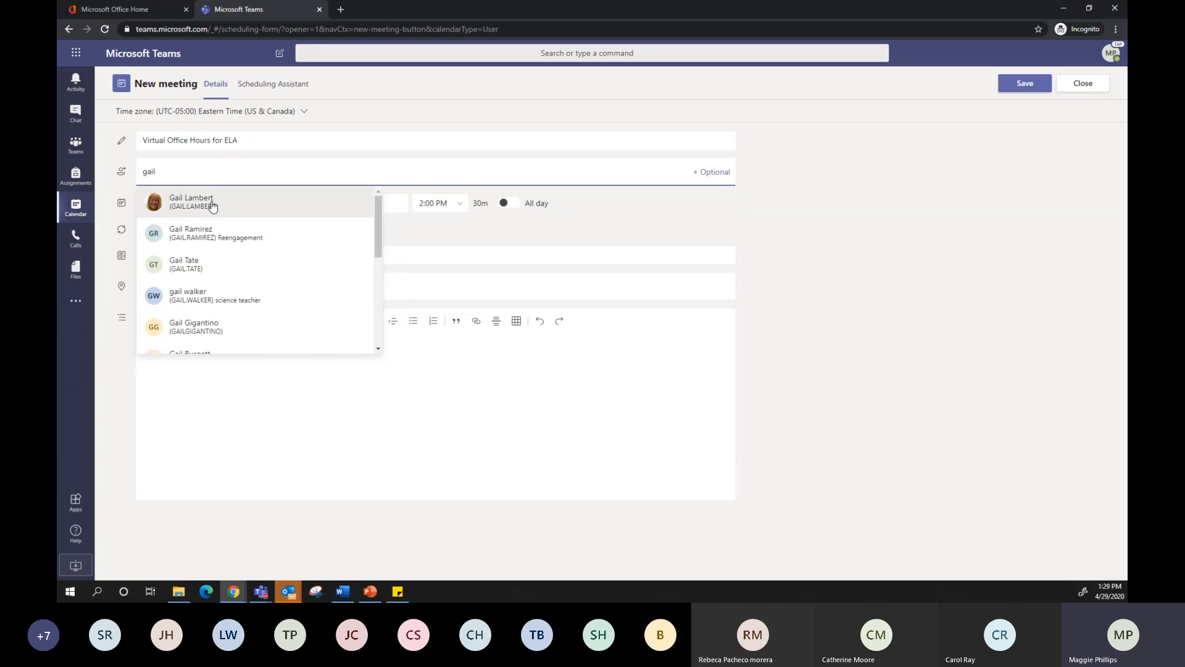
{"action": "left_click", "coordinate": [212, 204]}
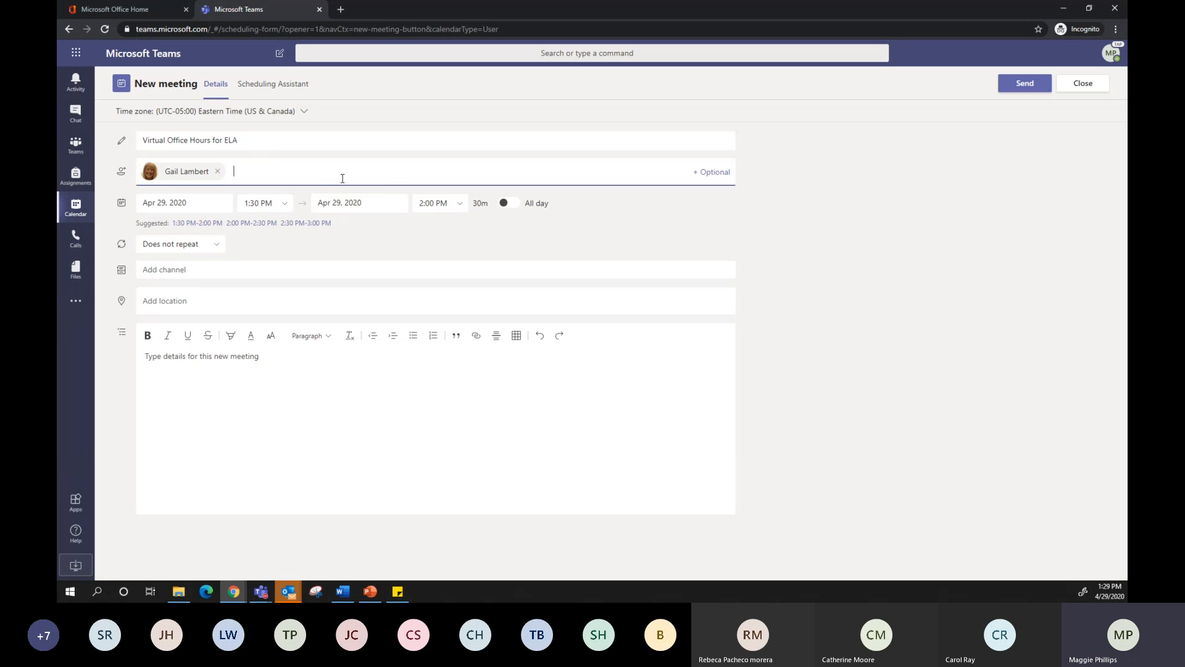
{"action": "left_click", "coordinate": [716, 174]}
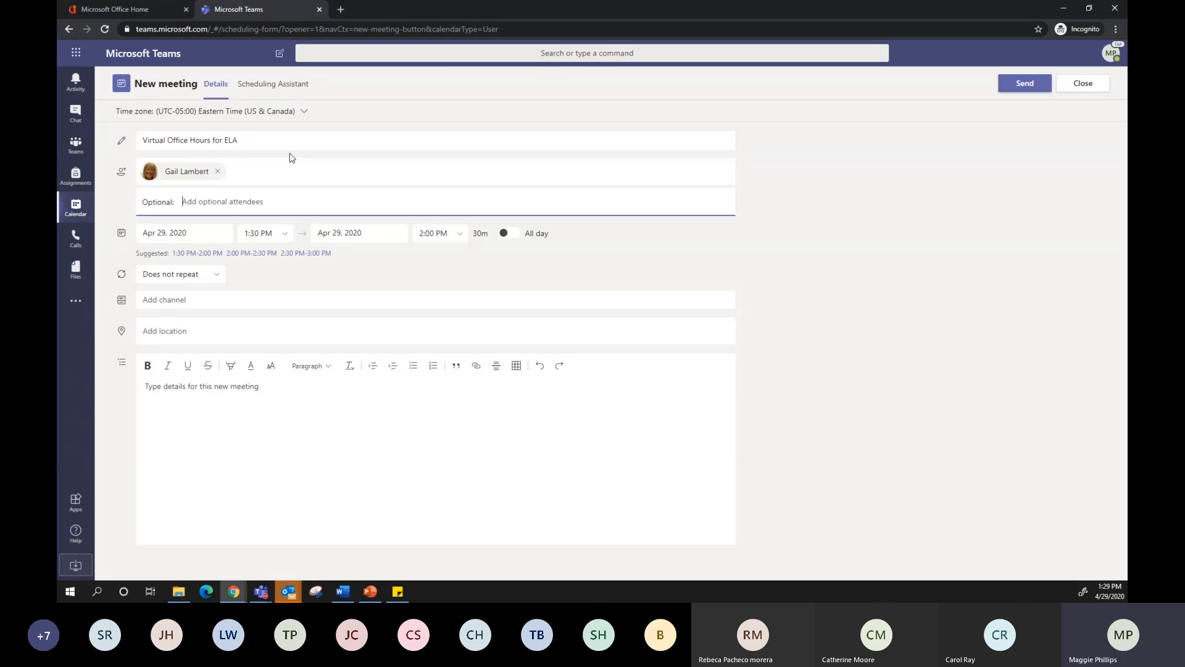
{"action": "type", "text": "C"}
{"action": "key", "text": "BackSpace"}
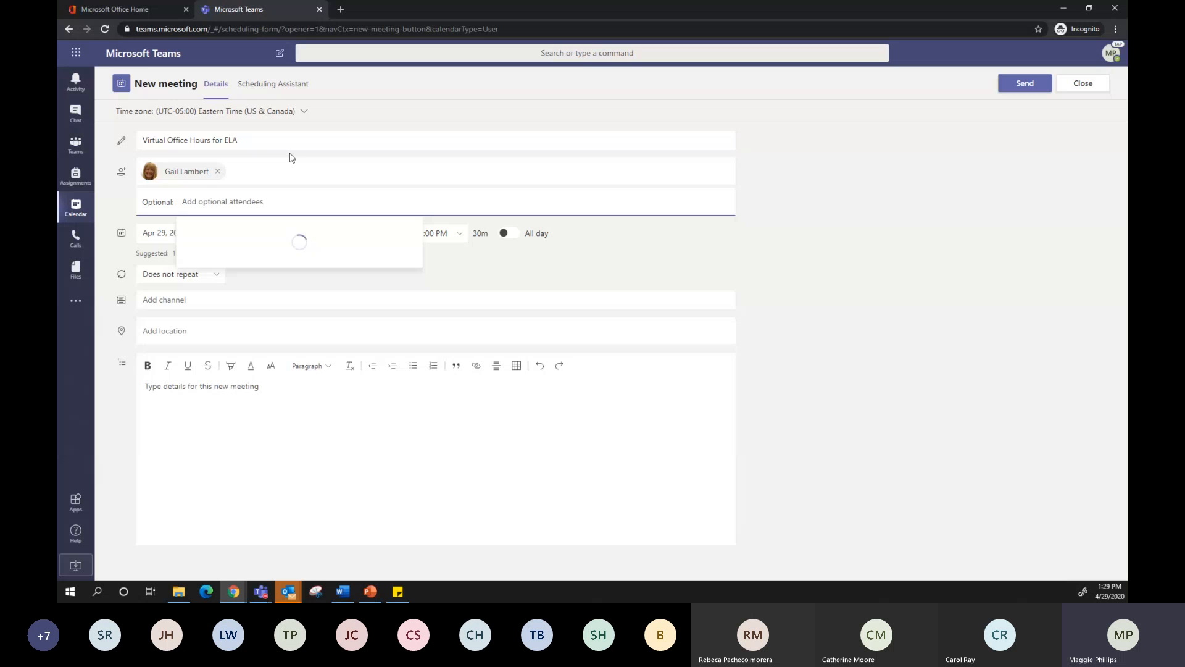
{"action": "type", "text": "Carri"}
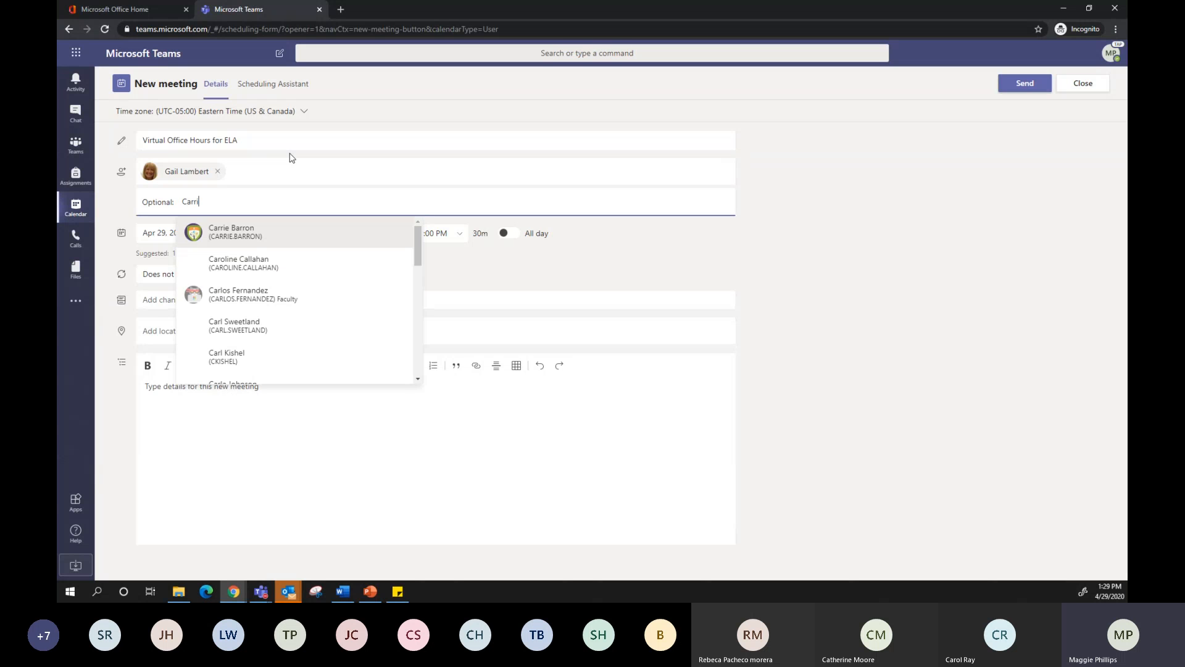
{"action": "left_click", "coordinate": [245, 232]}
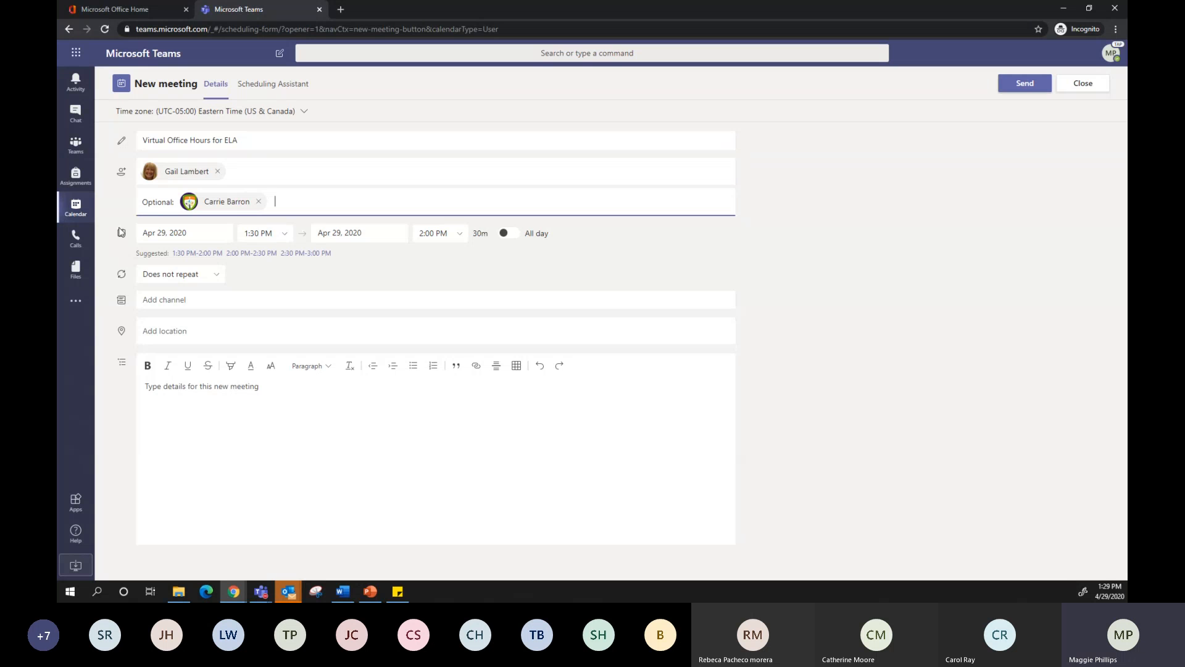
Set the meeting's start time to 12:15 PM, keeping the date at Apr 29, 2020
{"action": "left_click", "coordinate": [170, 233]}
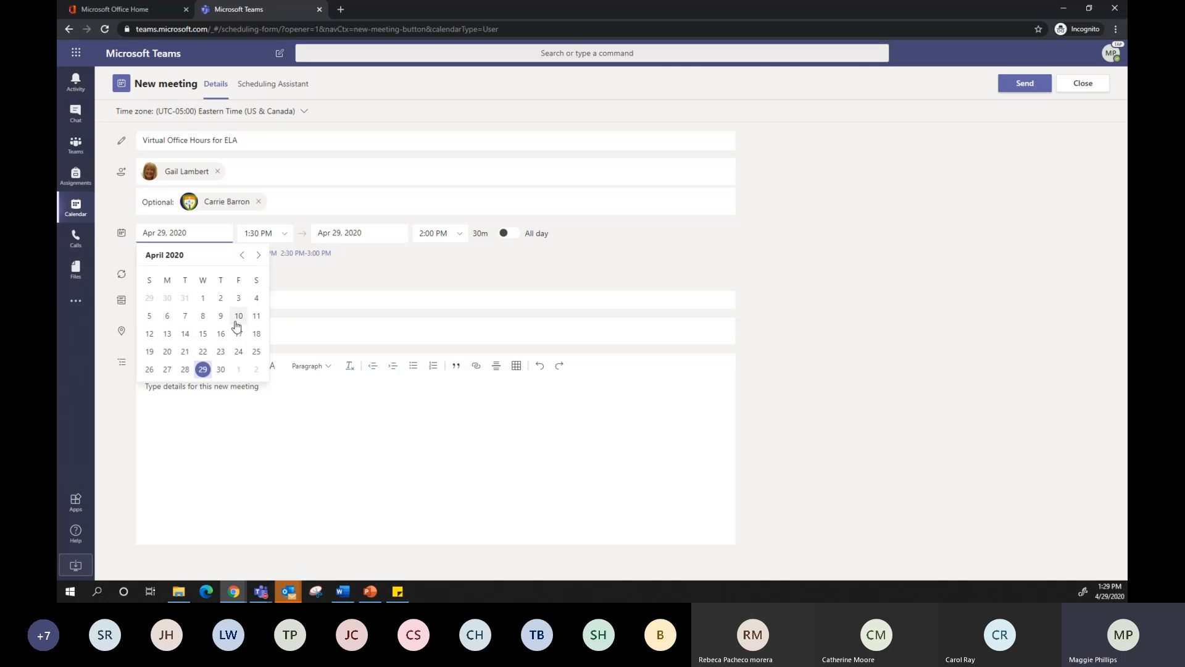
{"action": "left_click", "coordinate": [285, 233]}
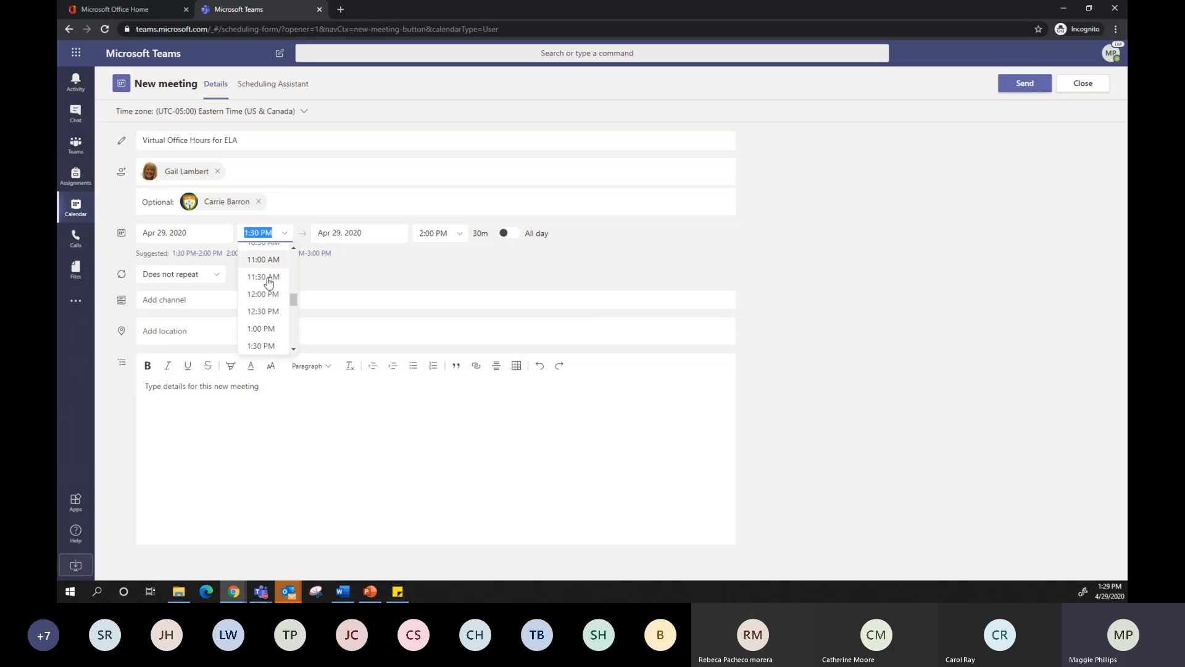
{"action": "left_click", "coordinate": [264, 294]}
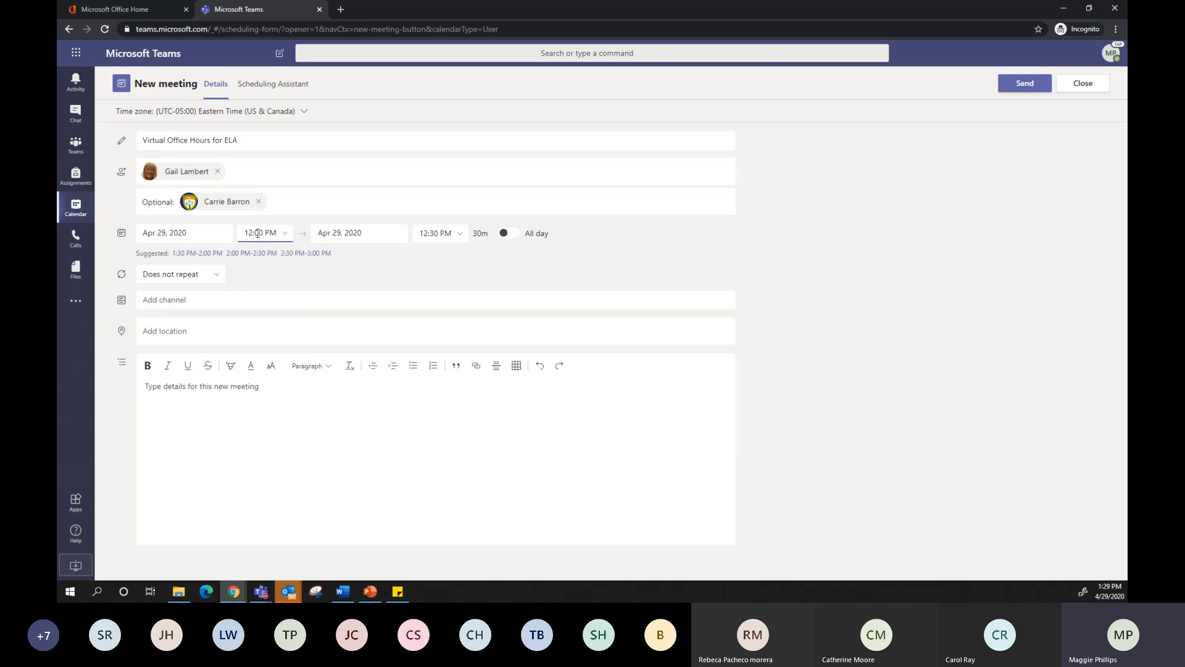
{"action": "left_click", "coordinate": [288, 237]}
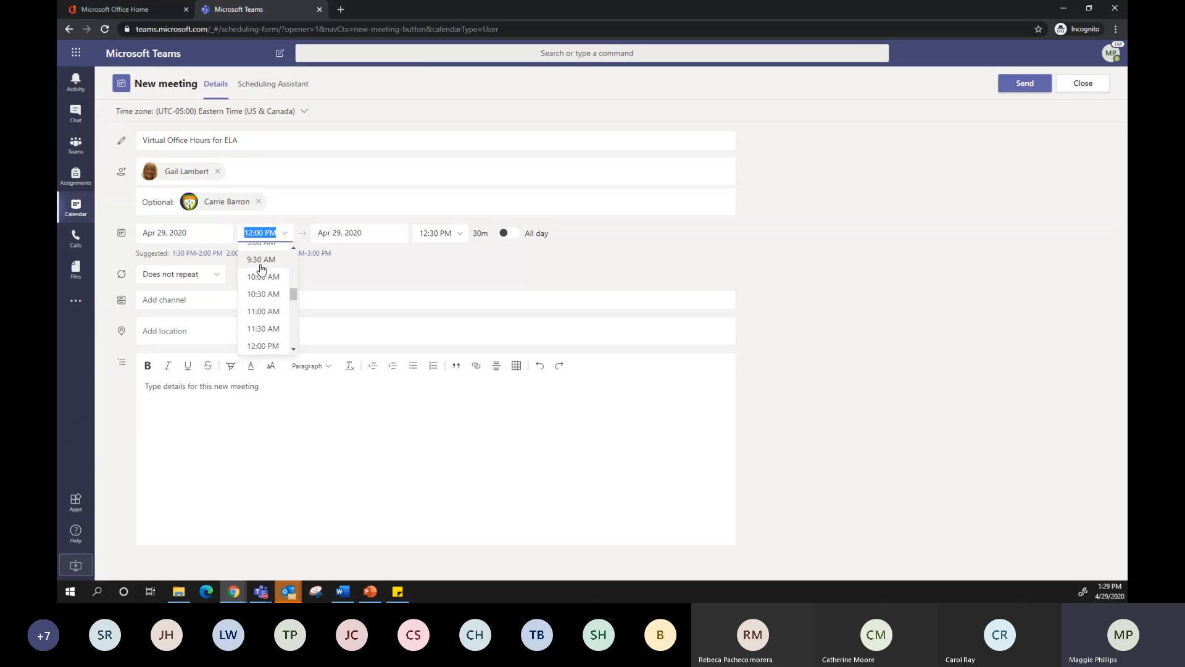
{"action": "left_click", "coordinate": [270, 232]}
{"action": "left_click_drag", "start_coordinate": [255, 234], "coordinate": [264, 234]}
{"action": "type", "text": "15"}
{"action": "left_click", "coordinate": [369, 269]}
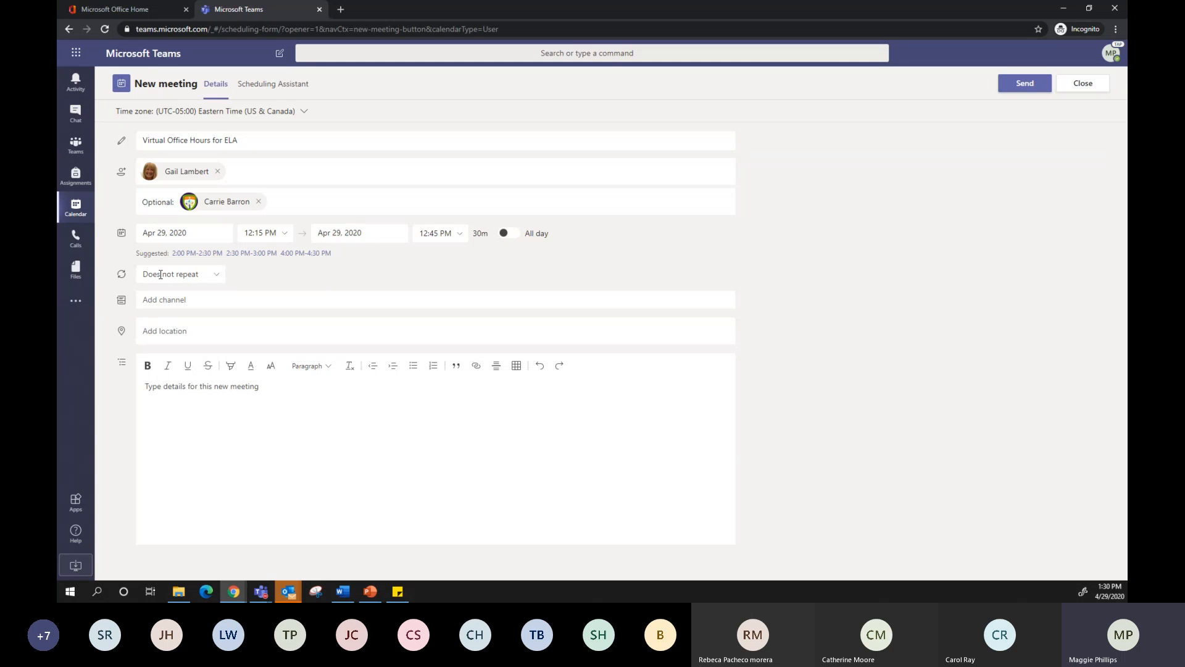
Remove the required and optional attendees from the meeting, and view the available repeat options without choosing one
{"action": "left_click", "coordinate": [218, 171]}
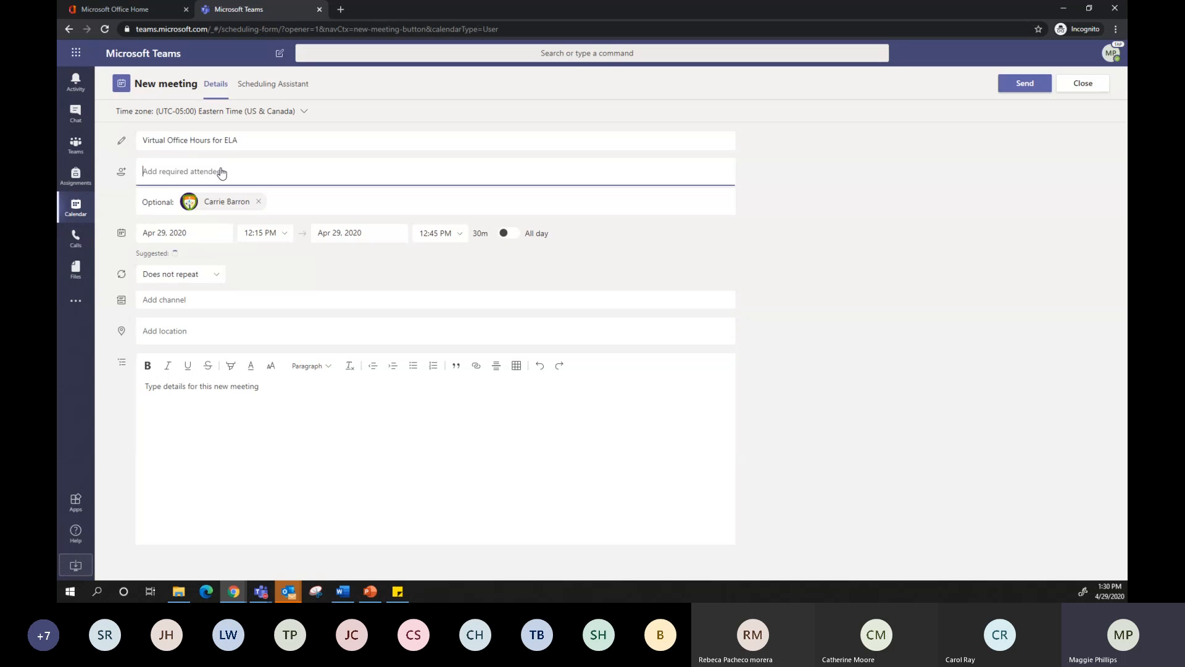
{"action": "left_click", "coordinate": [258, 201]}
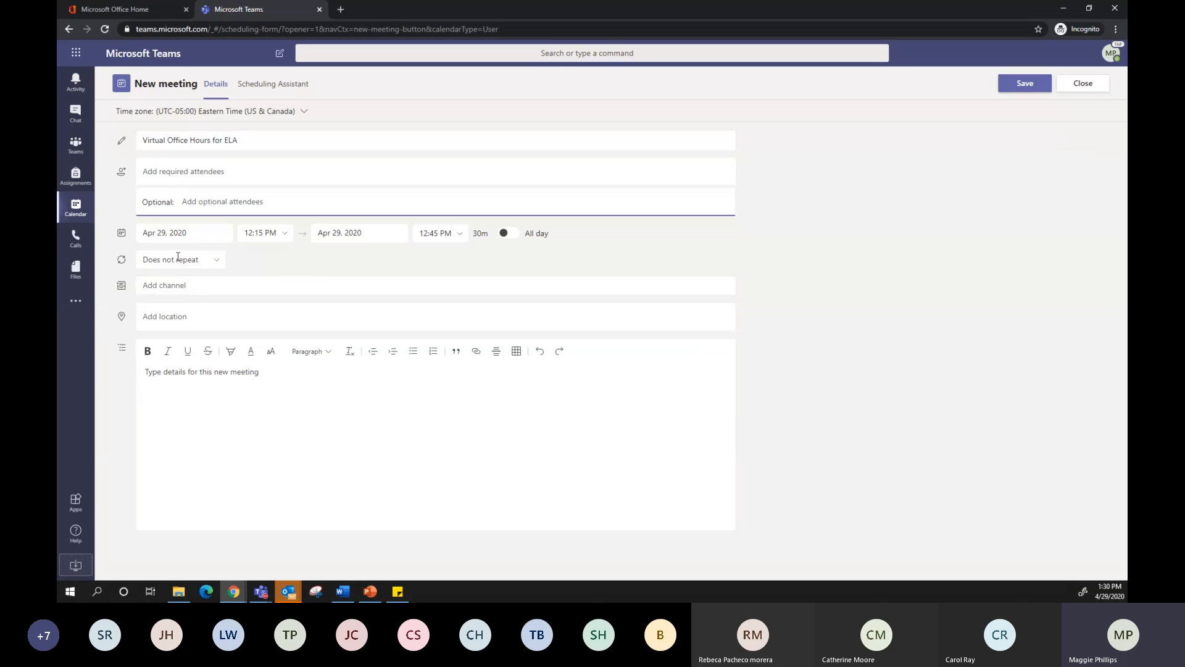
{"action": "left_click", "coordinate": [210, 264]}
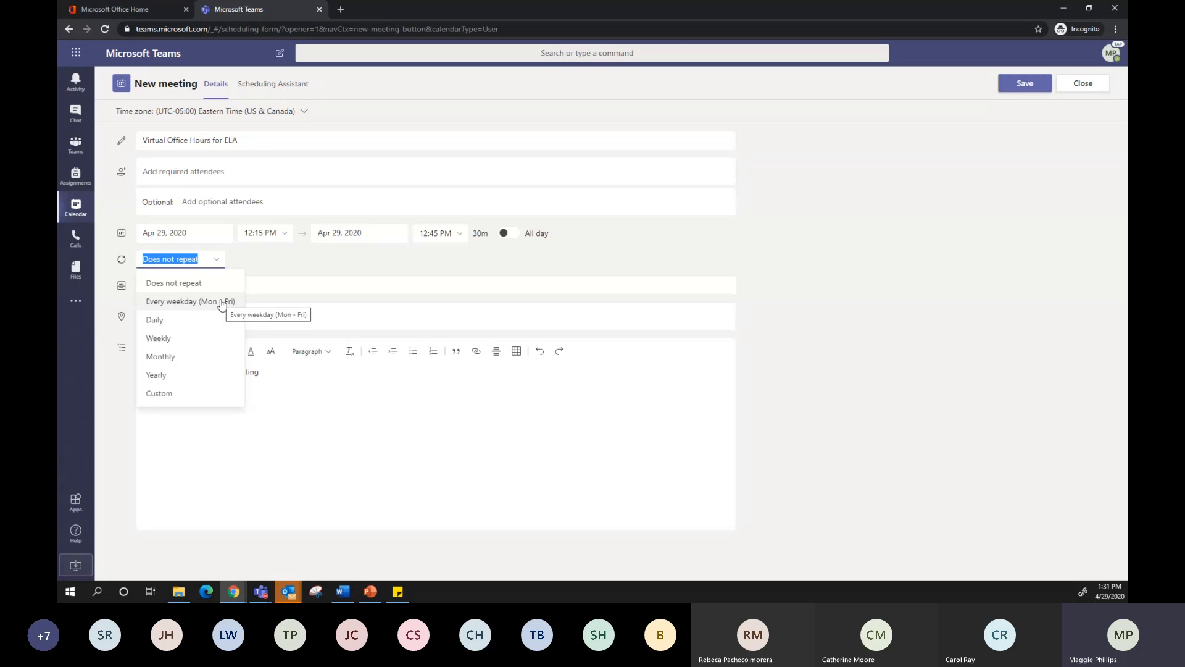
{"action": "left_click", "coordinate": [263, 261]}
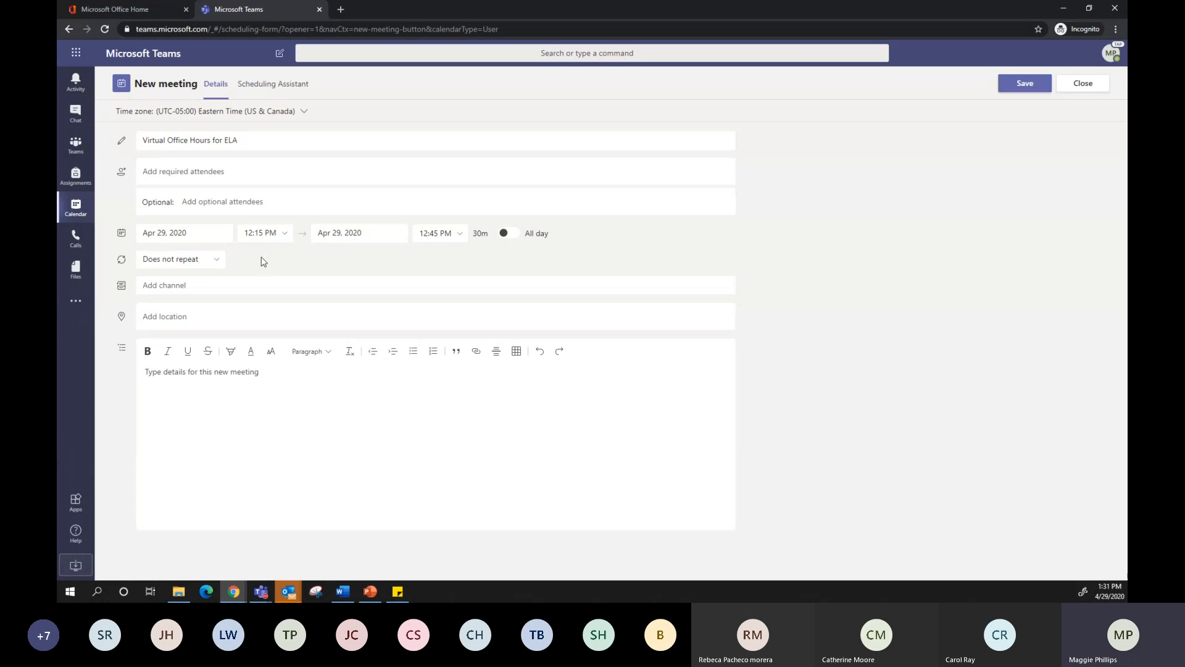
Assign the meeting to the General channel of BCS: Language Arts Section 3 and send the invitation
{"action": "left_click", "coordinate": [161, 286]}
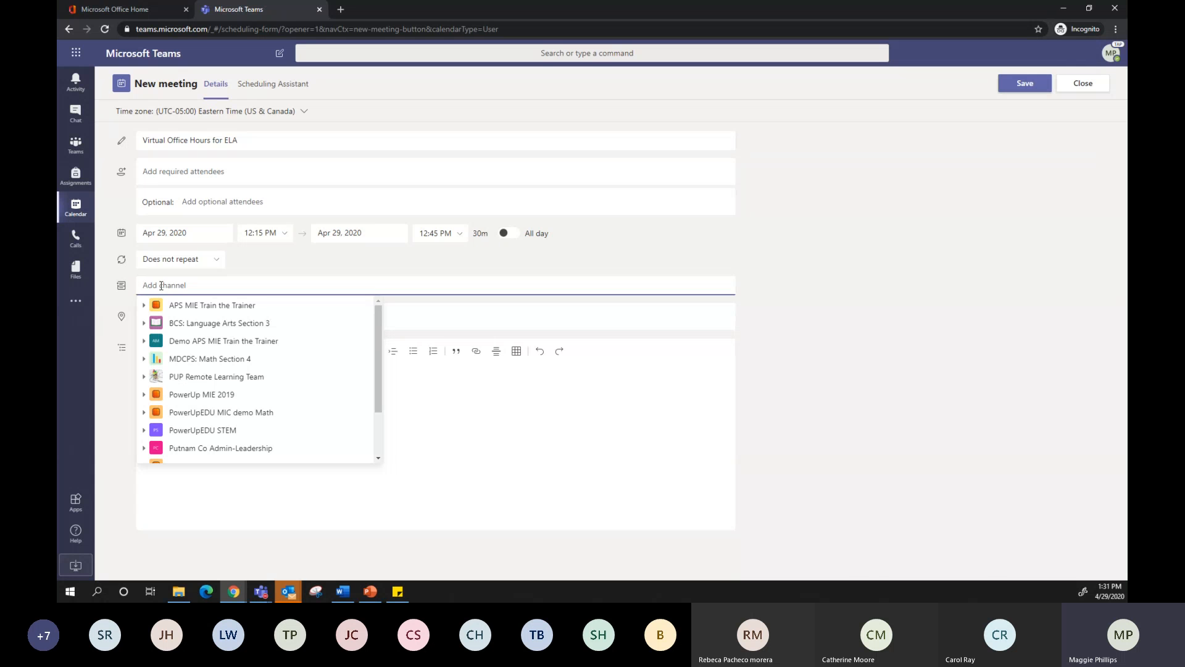
{"action": "left_click", "coordinate": [179, 326]}
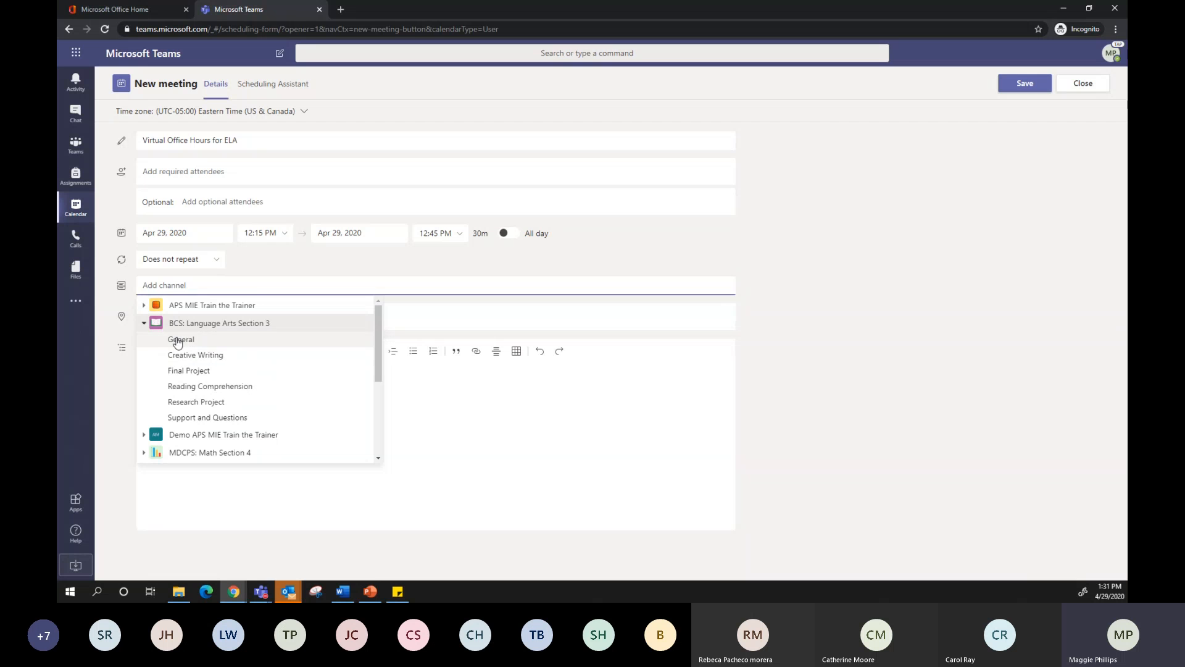
{"action": "left_click", "coordinate": [178, 341]}
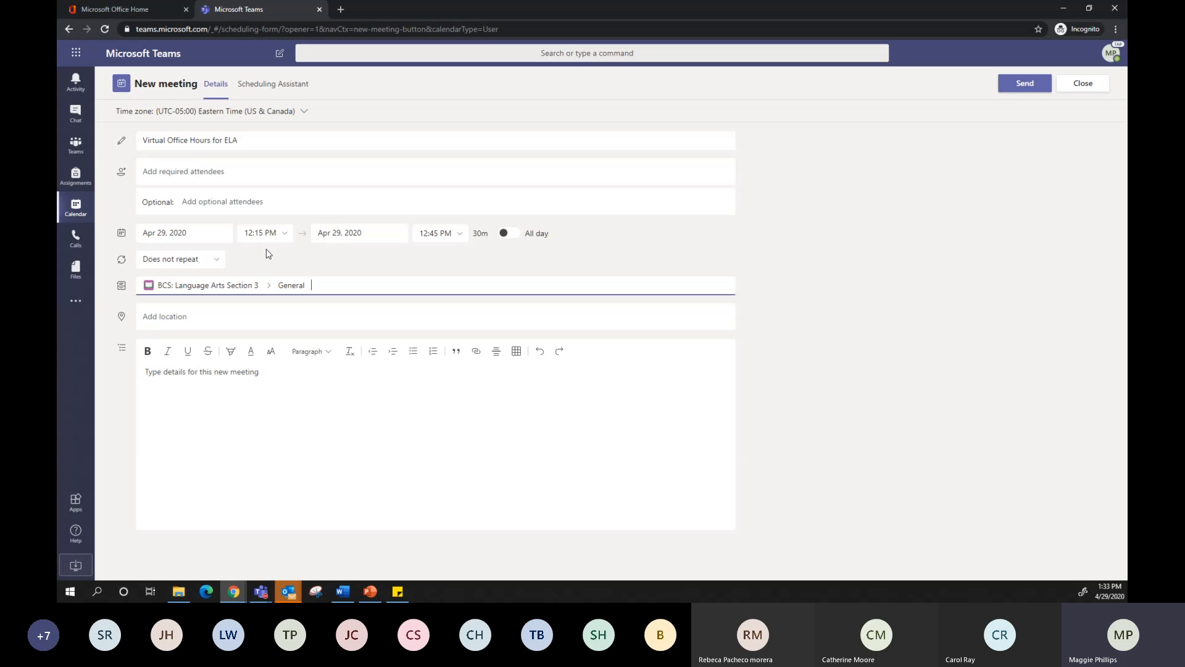
{"action": "left_click", "coordinate": [1042, 84]}
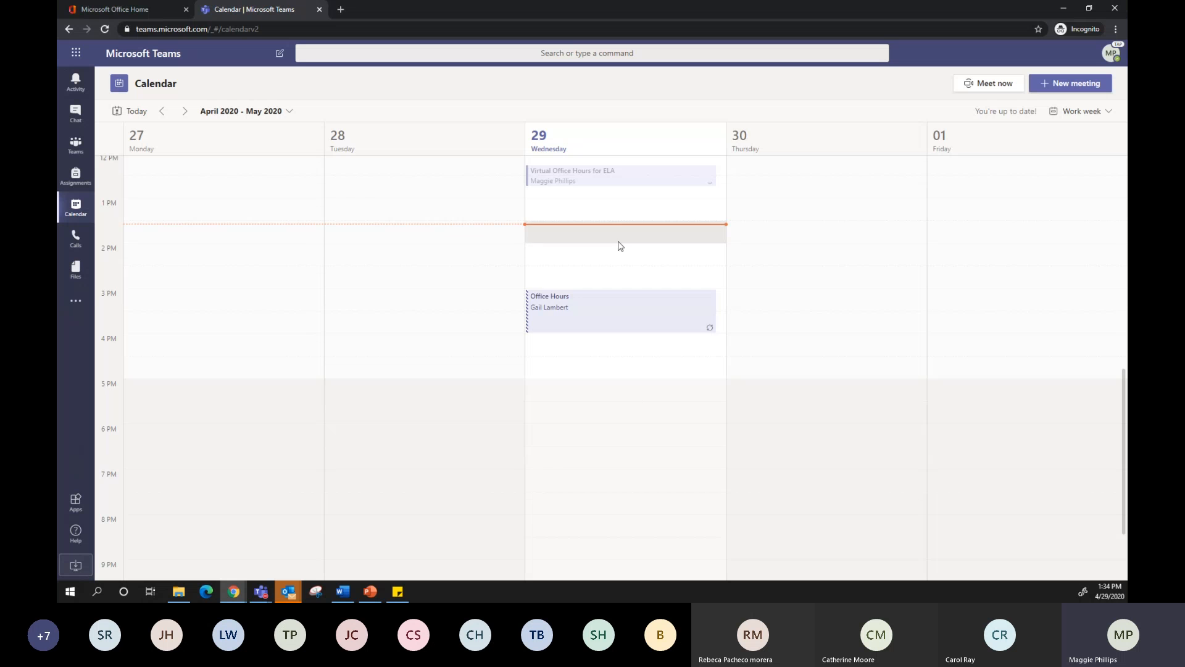
Open the BCS: Language Arts Section 3 team and check its General channel for the scheduled meeting post
{"action": "scroll", "coordinate": [621, 246], "scroll_direction": "up", "scroll_amount": 1}
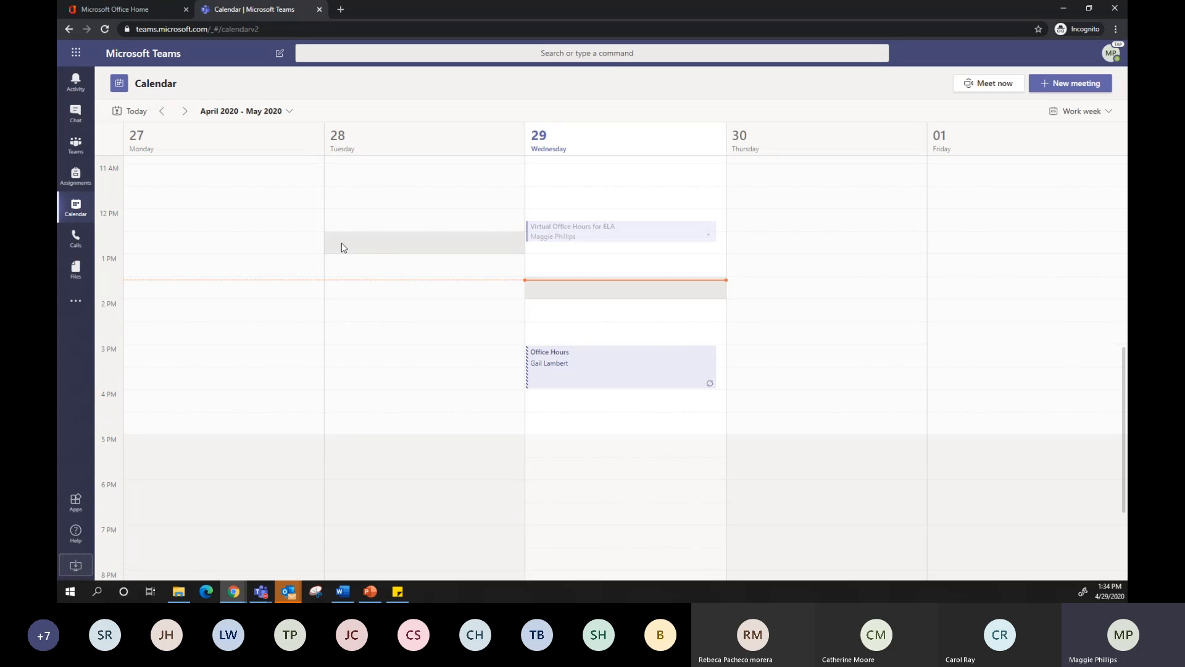
{"action": "left_click", "coordinate": [76, 148]}
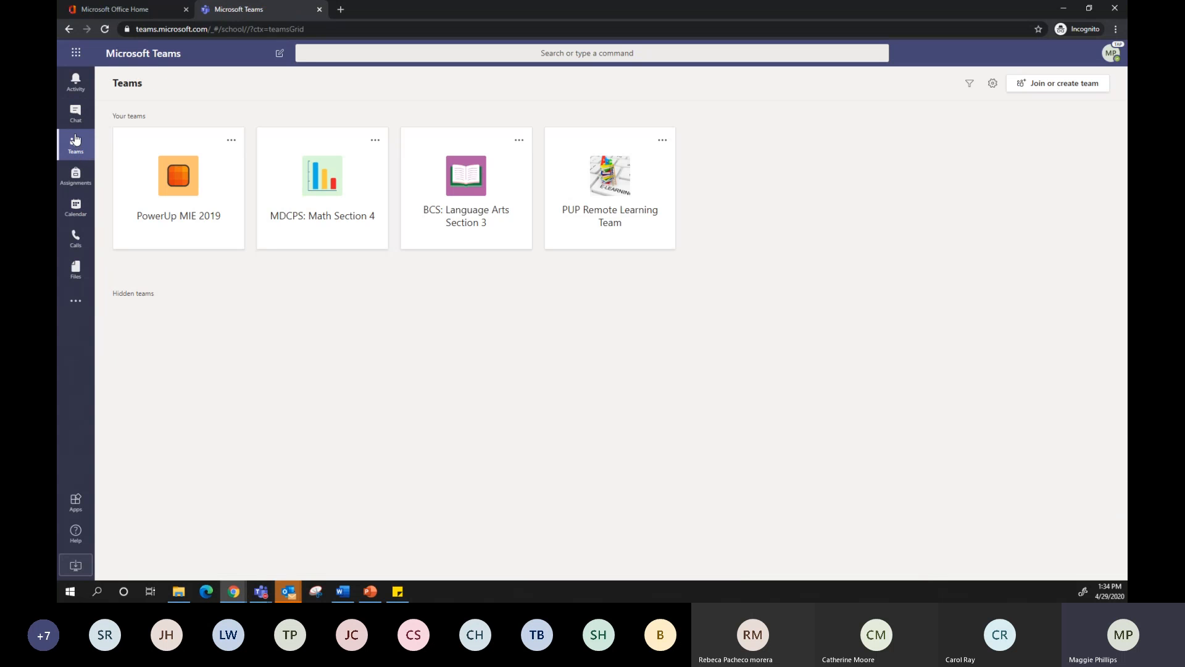
{"action": "left_click", "coordinate": [462, 173]}
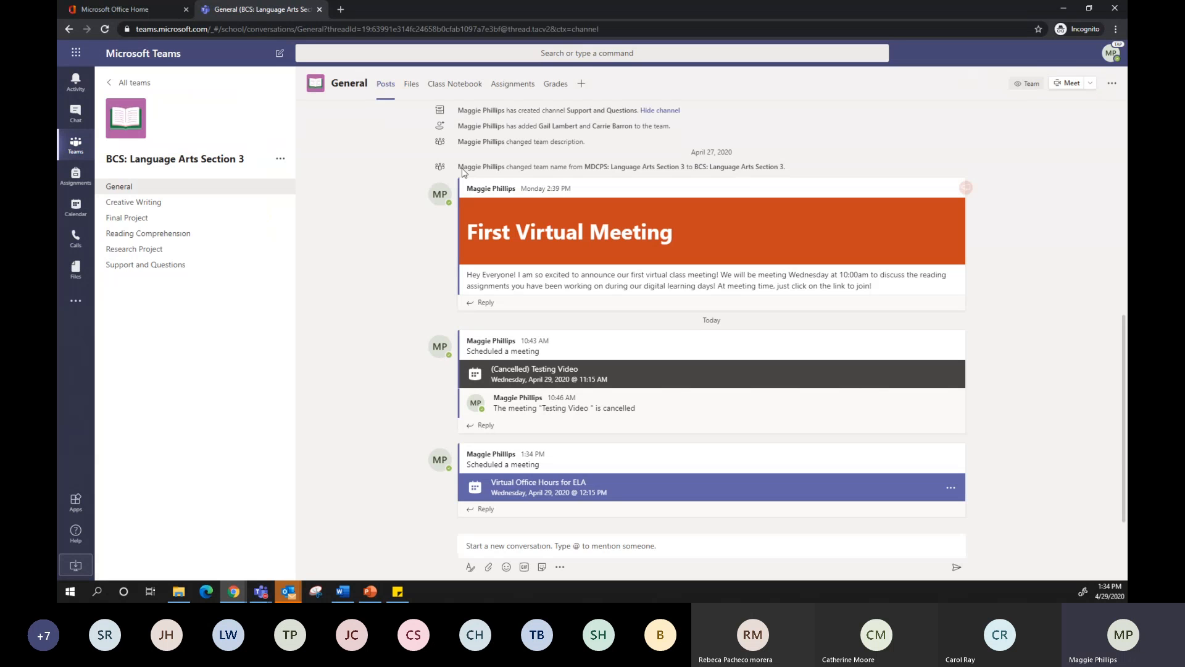
{"action": "mouse_move", "coordinate": [426, 444]}
{"action": "right_click", "coordinate": [288, 593]}
{"action": "left_click", "coordinate": [292, 569]}
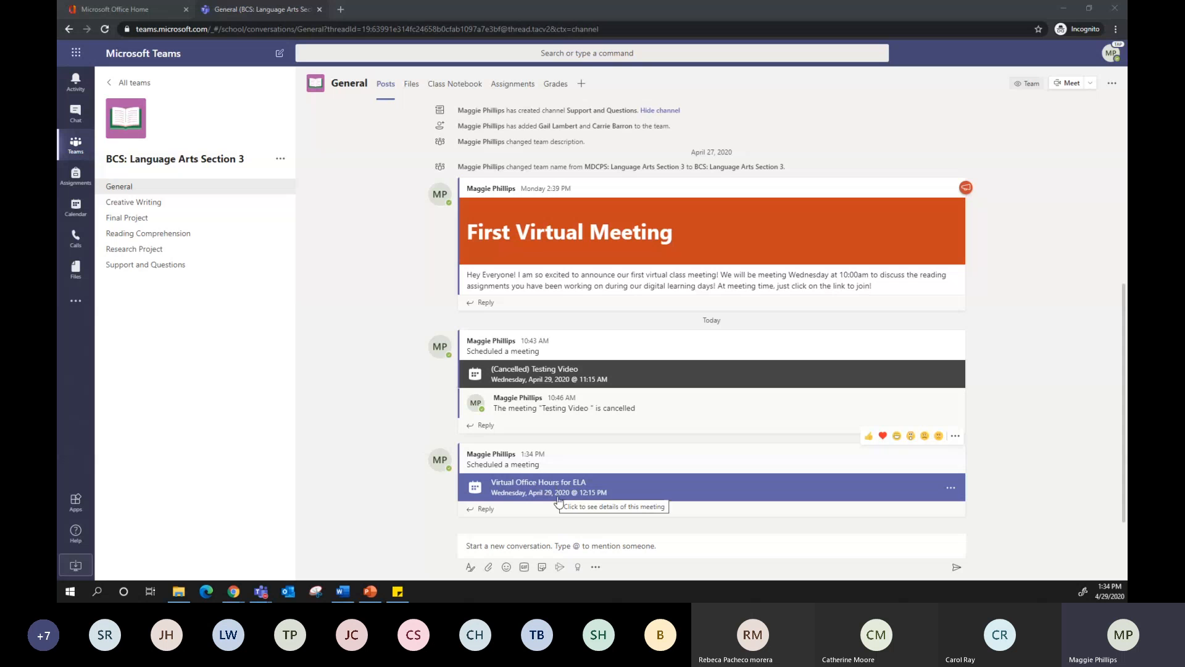
Open the details of the Virtual Office Hours for ELA meeting from the calendar
{"action": "left_click", "coordinate": [76, 216]}
{"action": "left_click", "coordinate": [76, 210]}
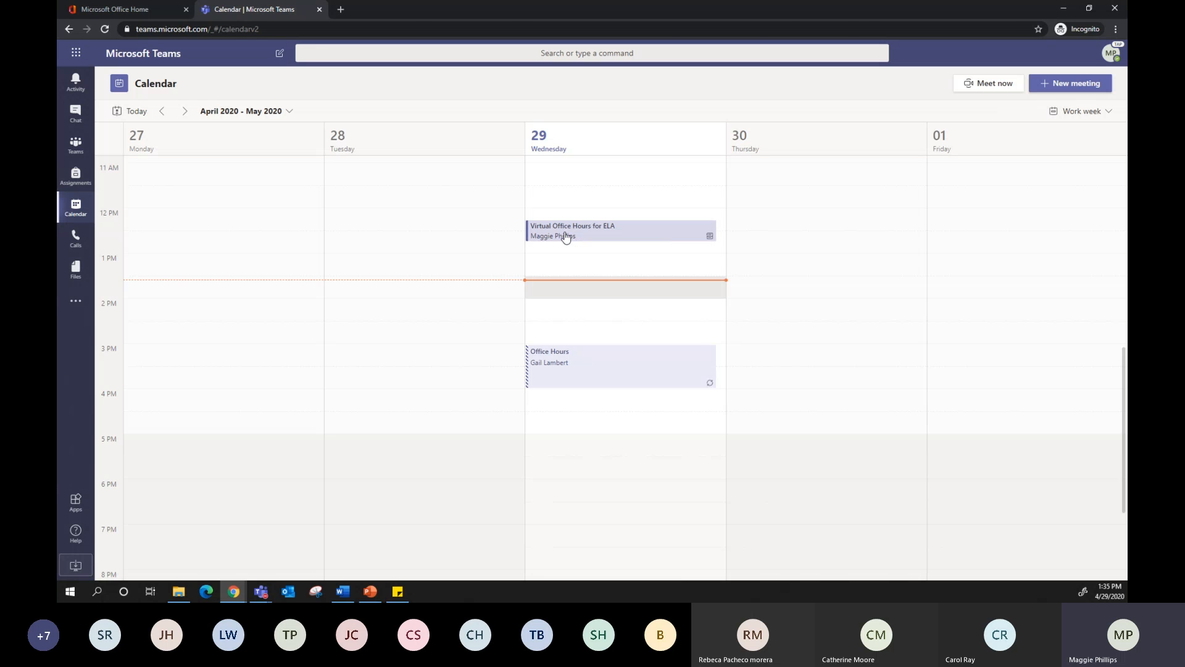
{"action": "left_click", "coordinate": [566, 238]}
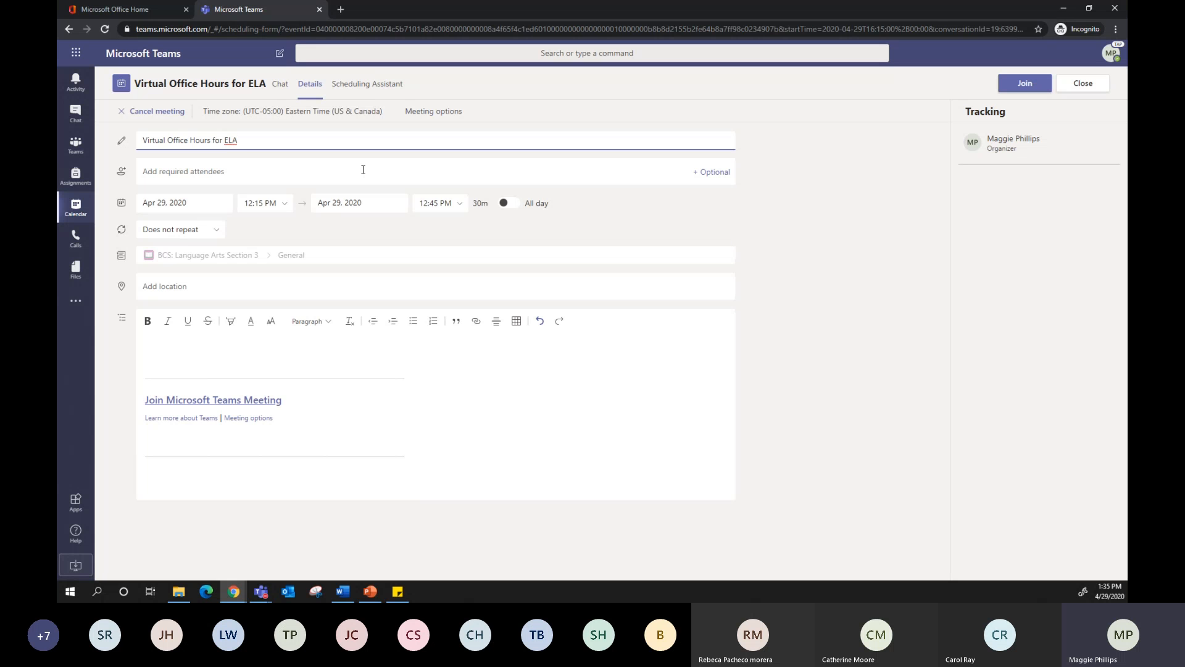
Add a guest as a required attendee of the Virtual Office Hours for ELA meeting by entering their e-mail address
{"action": "left_click", "coordinate": [195, 176]}
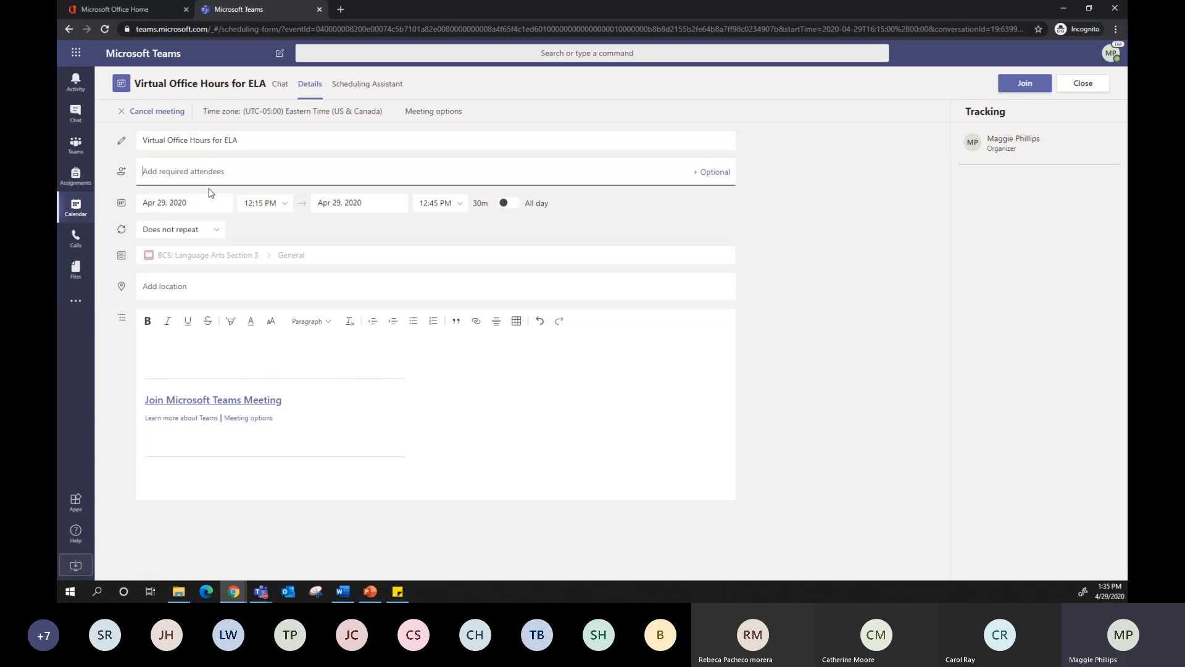
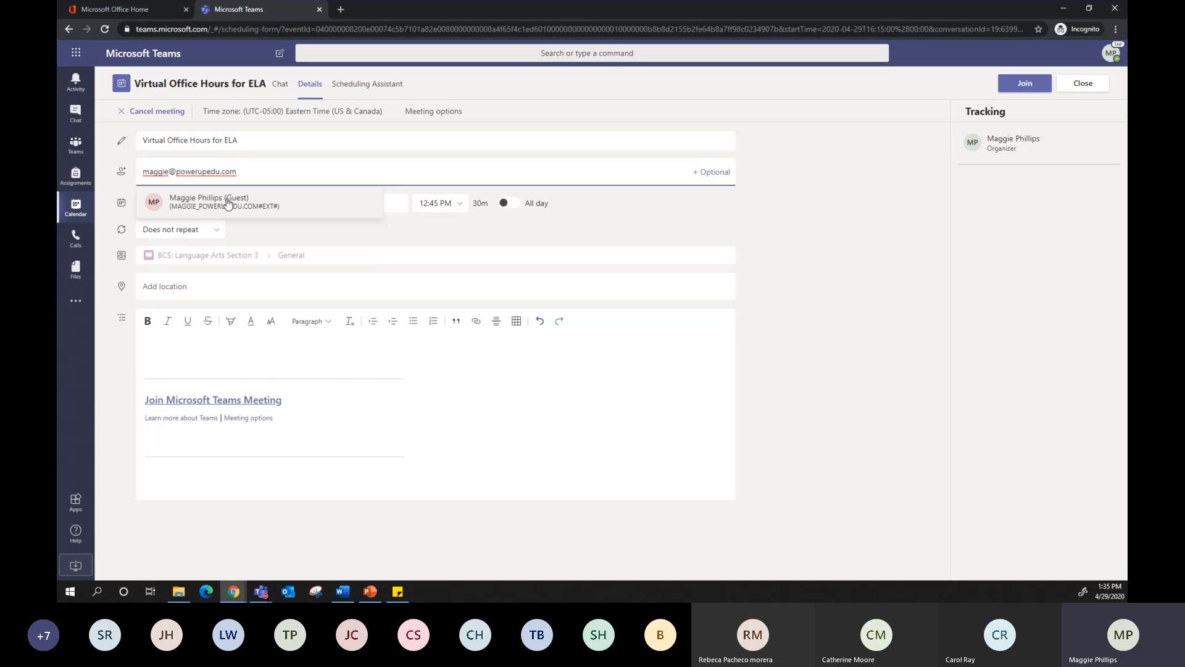
{"action": "left_click", "coordinate": [262, 213]}
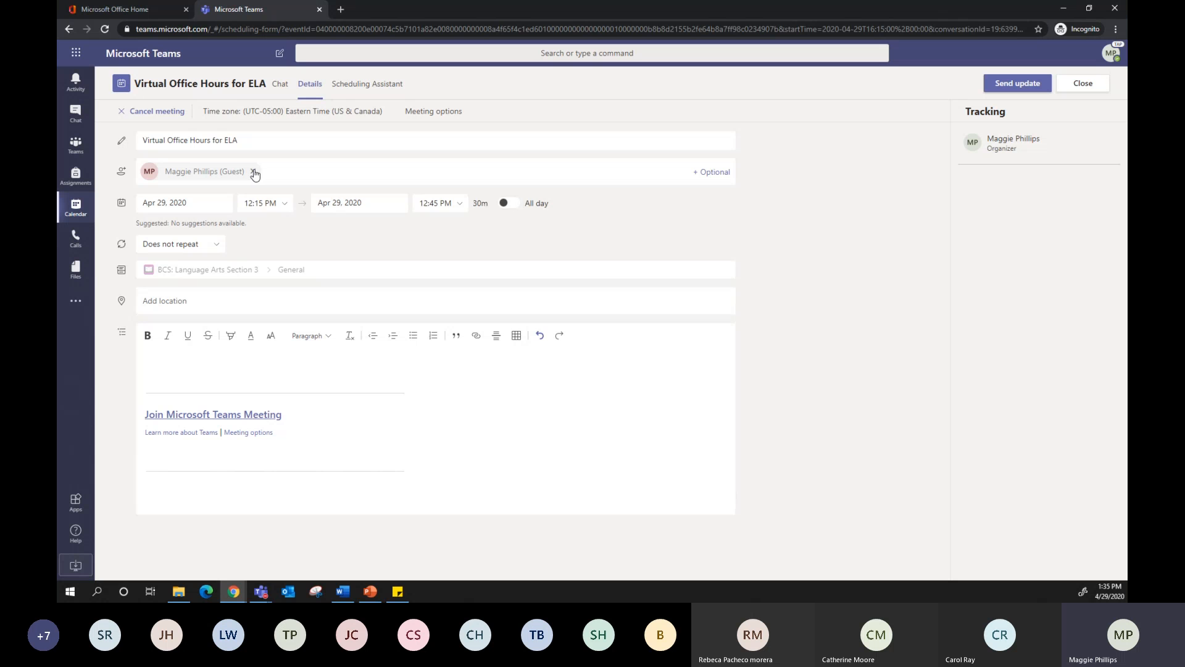
Remove the guest from the required attendees and close the meeting details, discarding the changes
{"action": "left_click", "coordinate": [254, 173]}
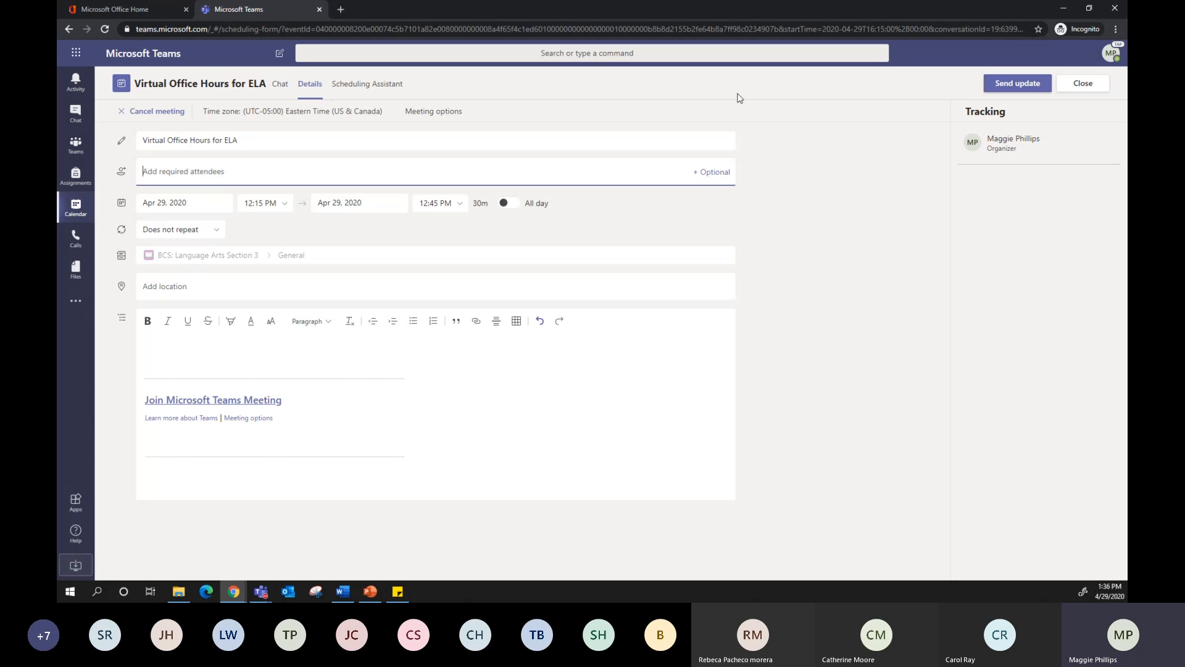
{"action": "left_click", "coordinate": [1083, 83]}
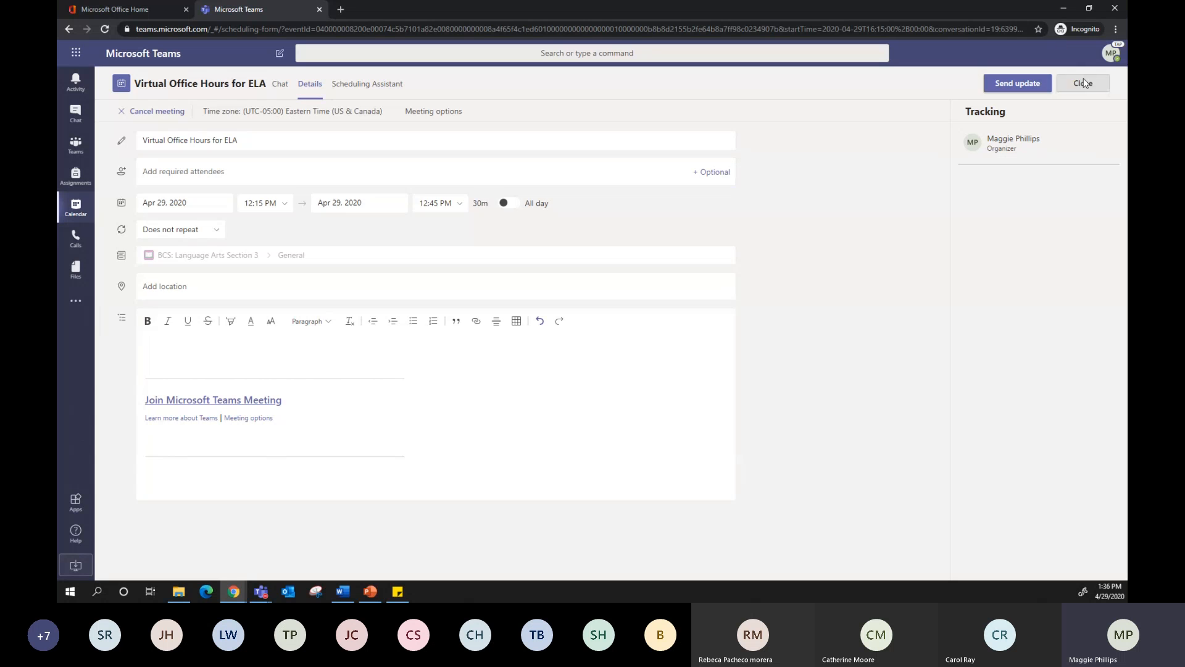
{"action": "left_click", "coordinate": [572, 331]}
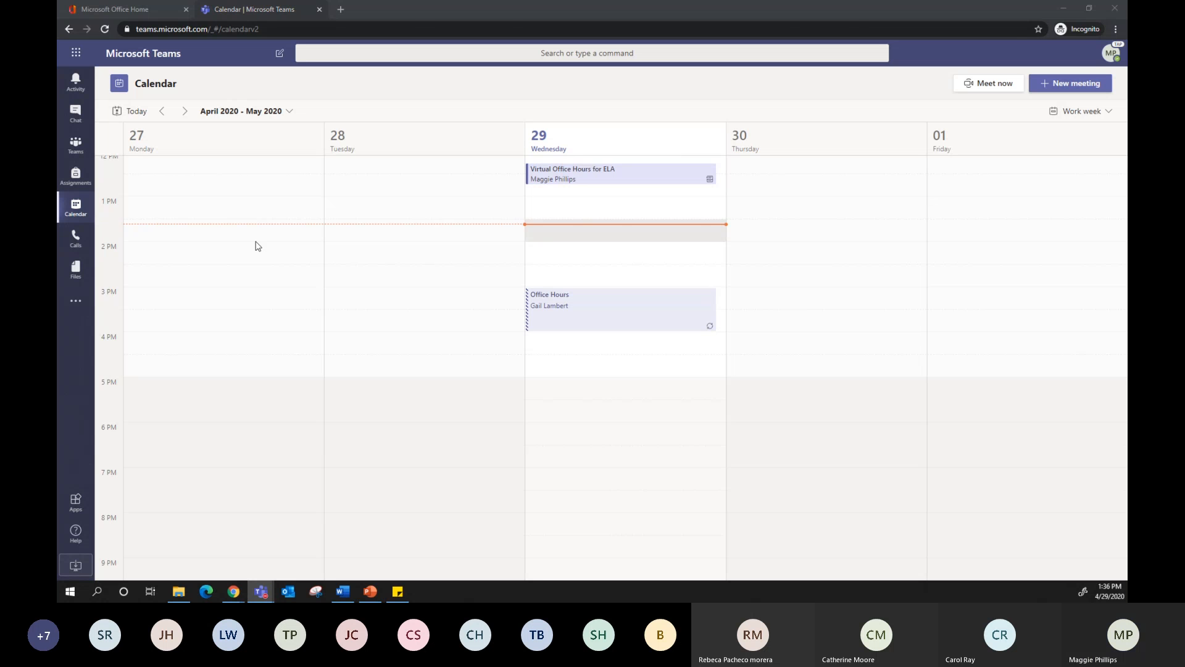
Cancel the Virtual Office Hours for ELA meeting without a note, check the team's General channel for the cancellation, and return to the calendar
{"action": "left_click", "coordinate": [563, 184]}
{"action": "left_click", "coordinate": [563, 184]}
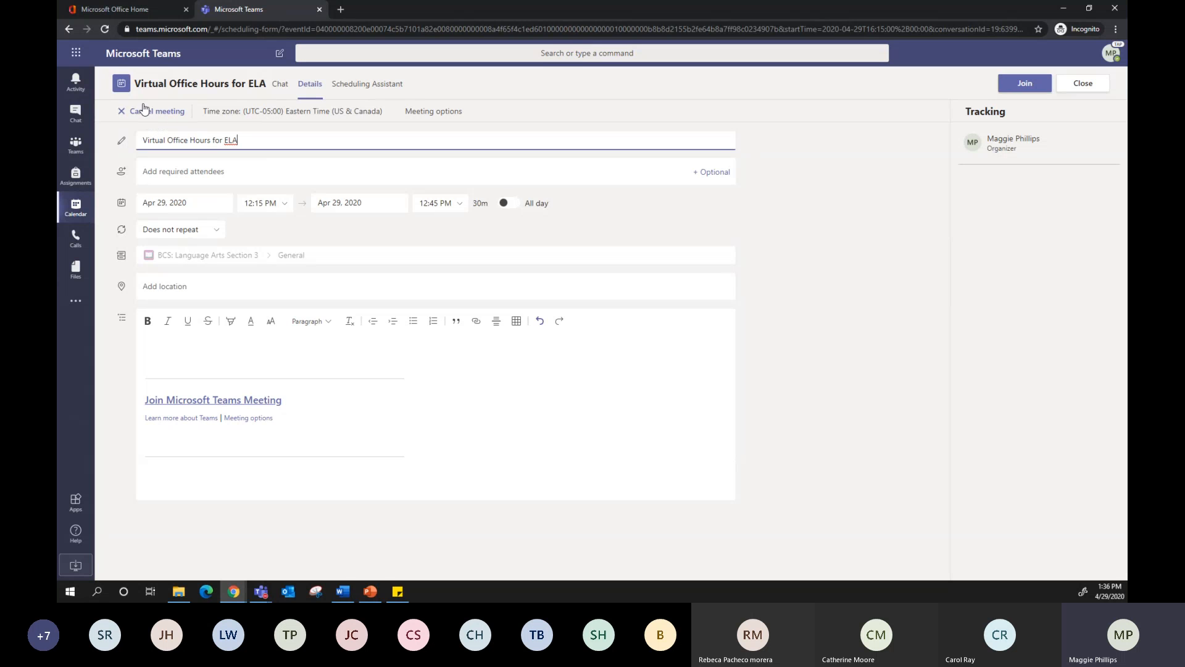
{"action": "left_click", "coordinate": [150, 116]}
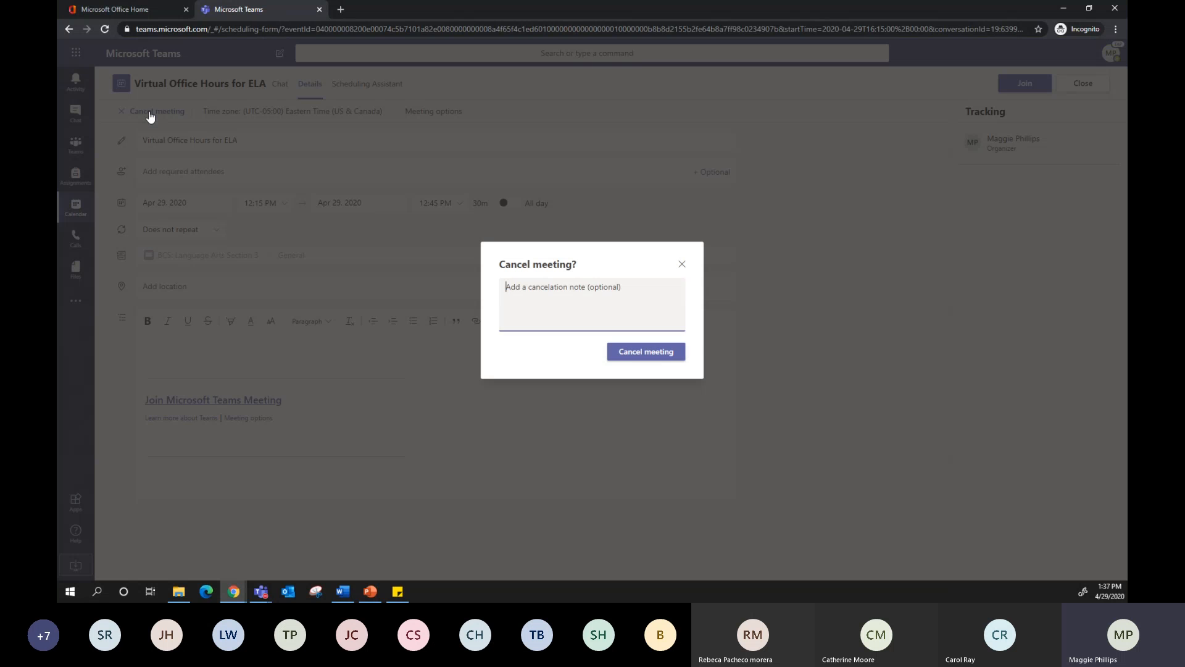
{"action": "left_click", "coordinate": [632, 352]}
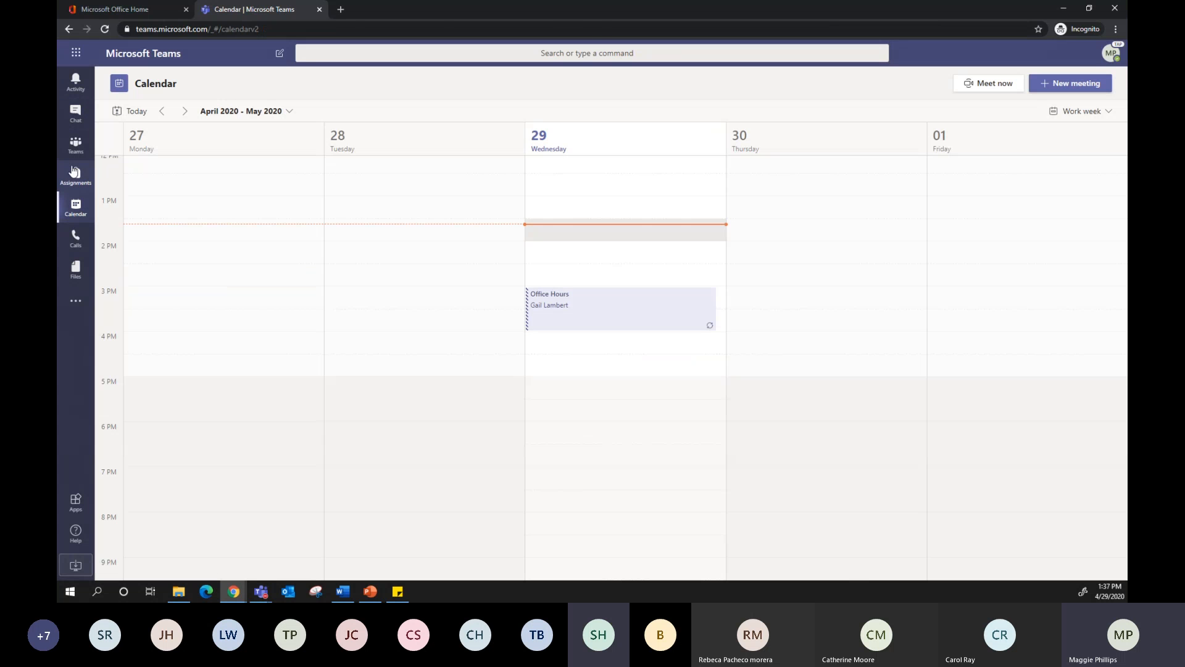
{"action": "left_click", "coordinate": [75, 145]}
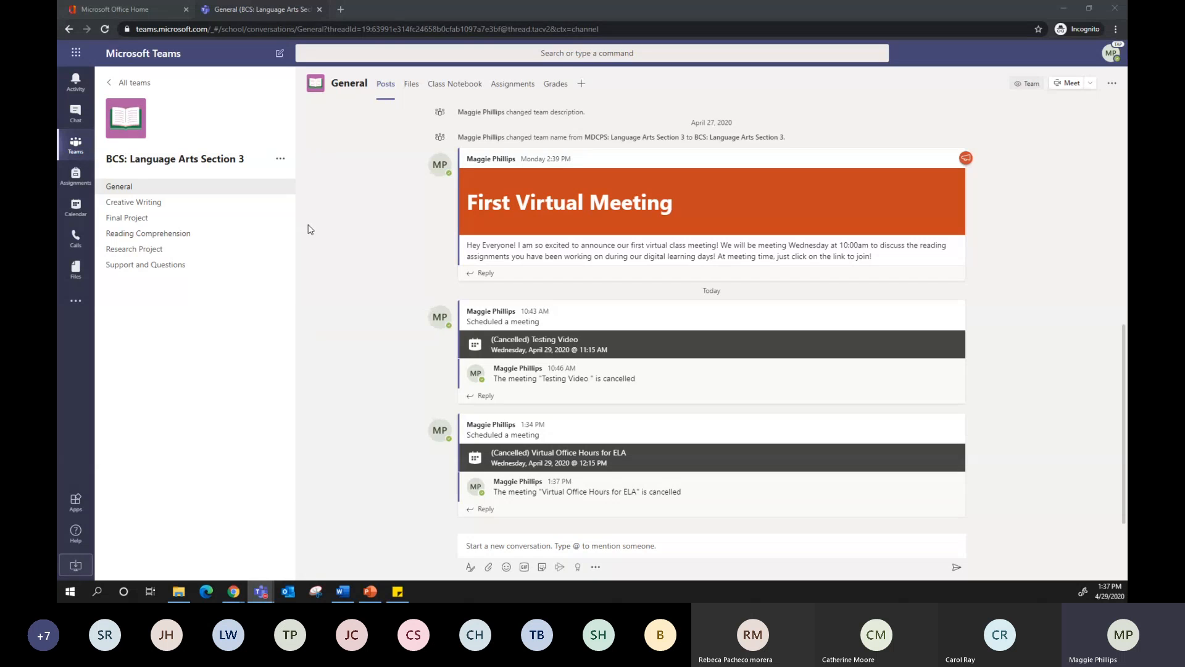
{"action": "left_click", "coordinate": [76, 210]}
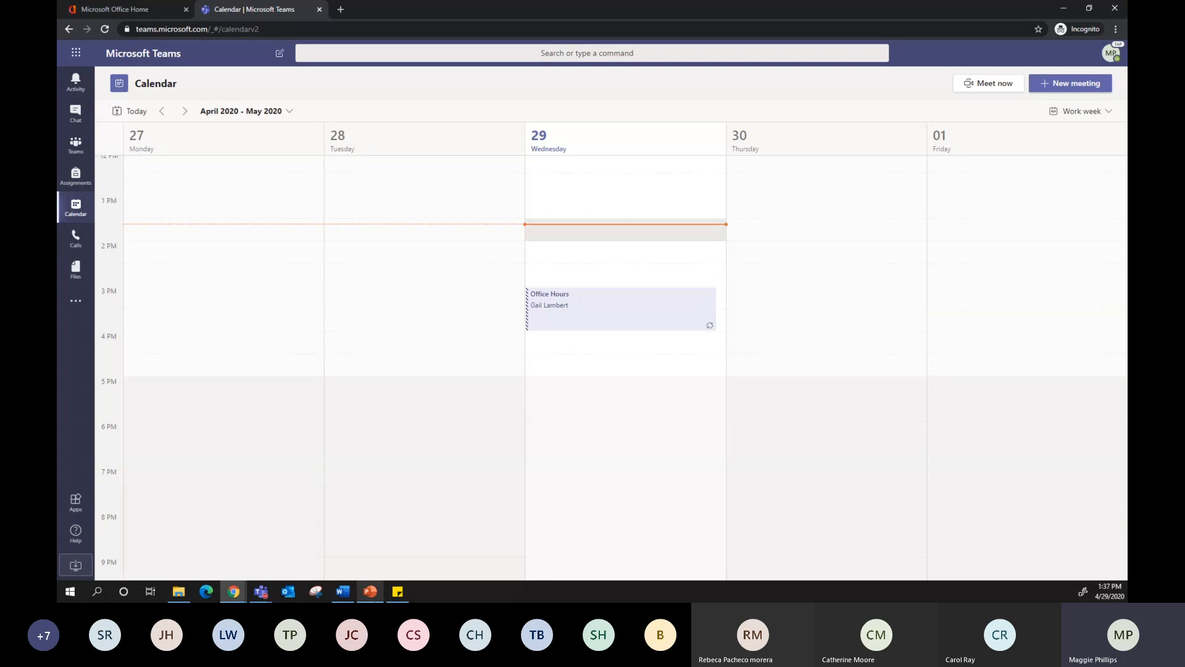
Switch to the BCS Day 2 PowerPoint presentation, start the slide show from the current slide, and advance to the Create virtual office hours slide
{"action": "mouse_move", "coordinate": [372, 594]}
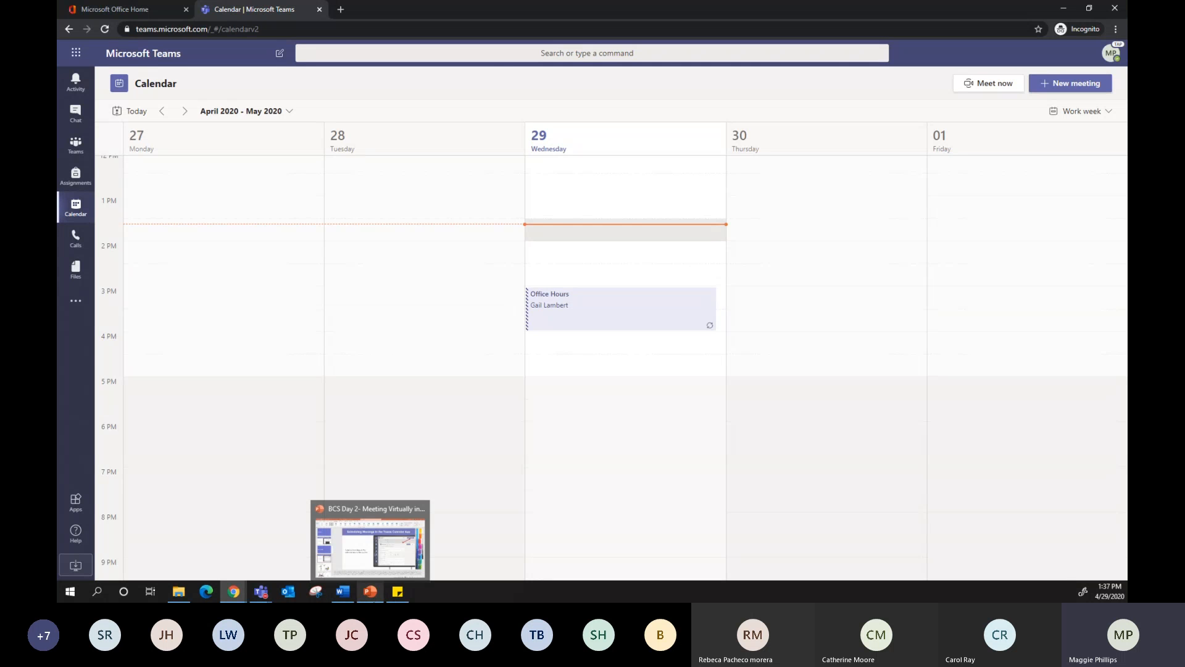
{"action": "left_click", "coordinate": [372, 595]}
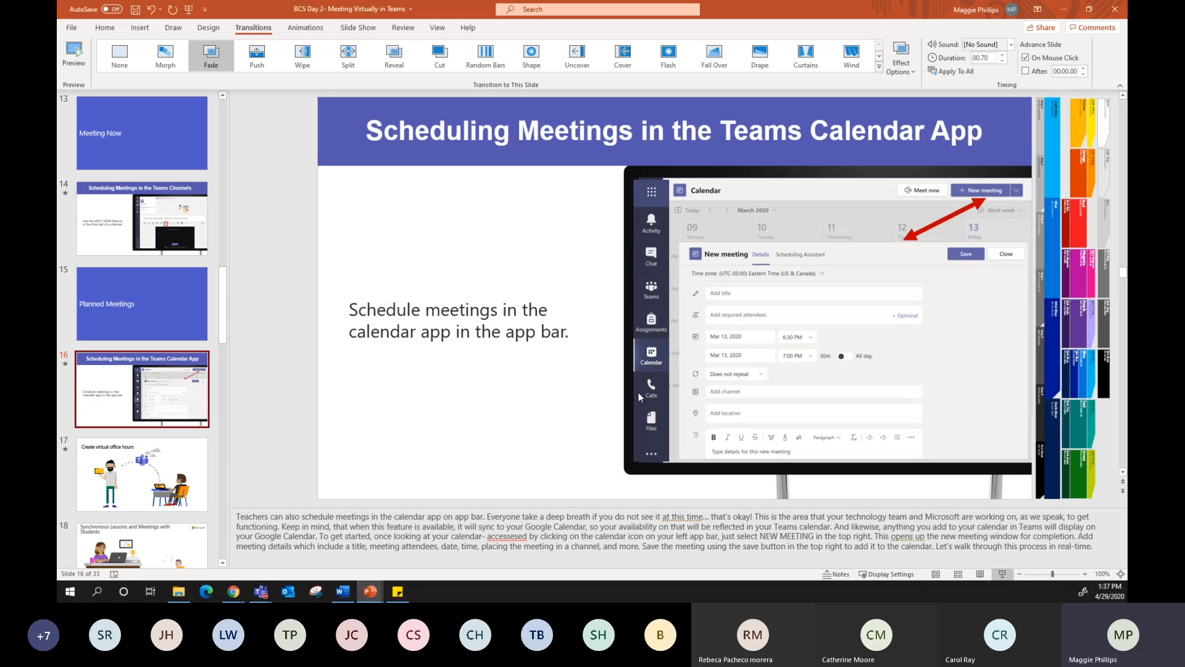
{"action": "left_click", "coordinate": [1001, 575]}
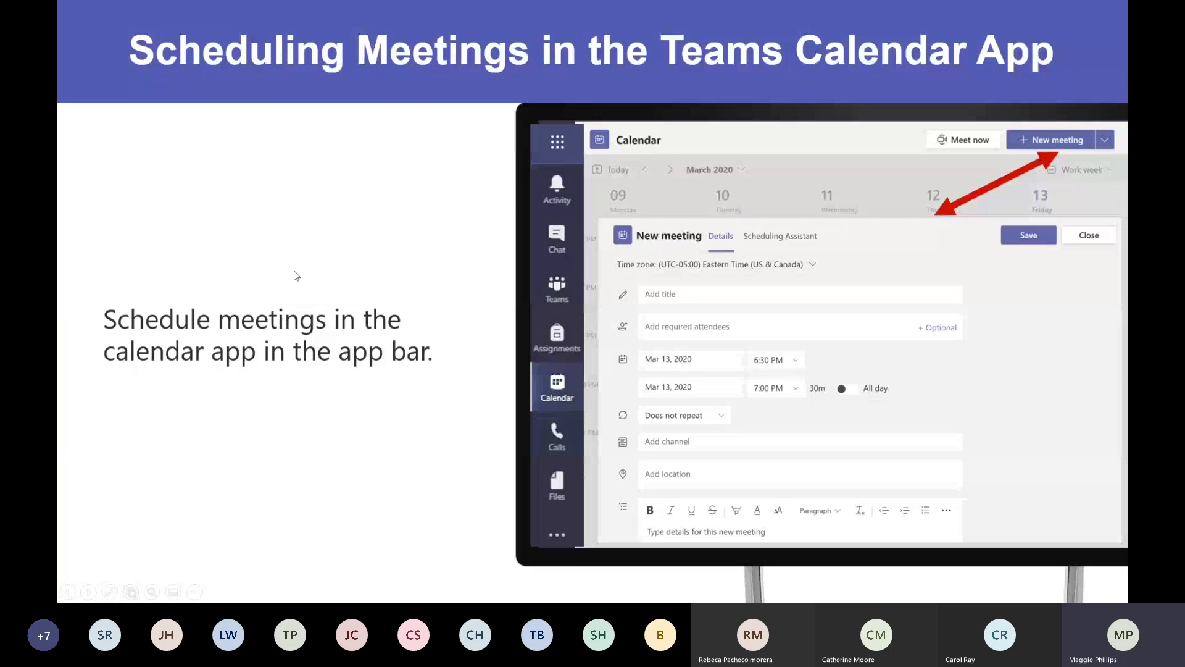
{"action": "left_click", "coordinate": [295, 272]}
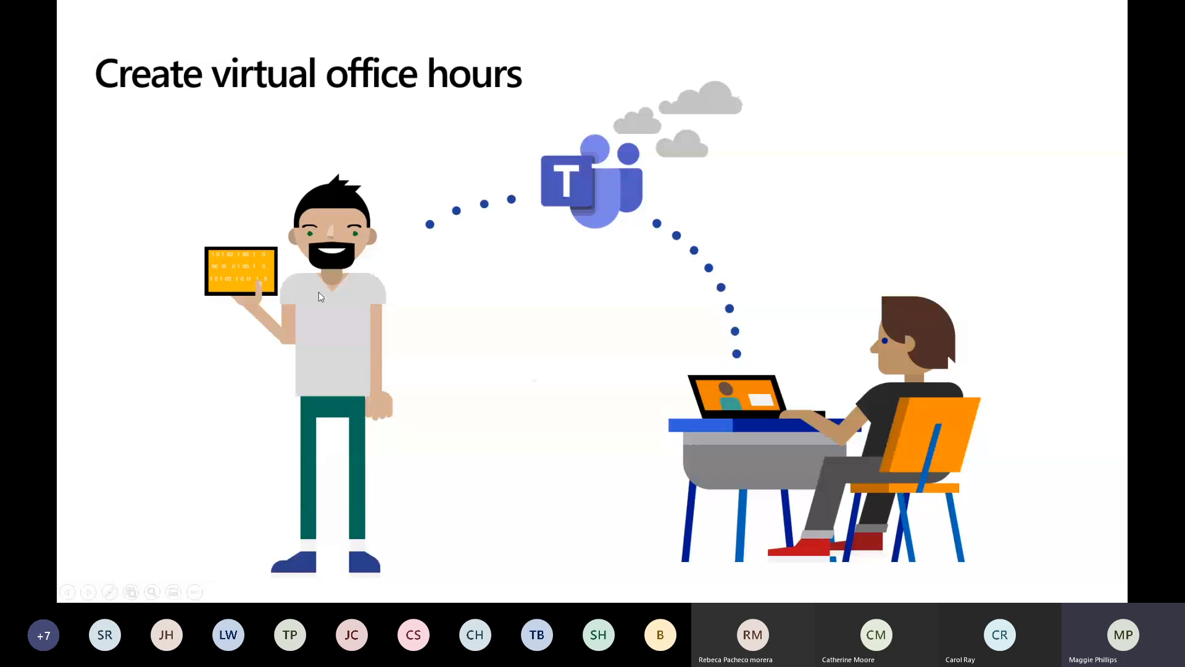